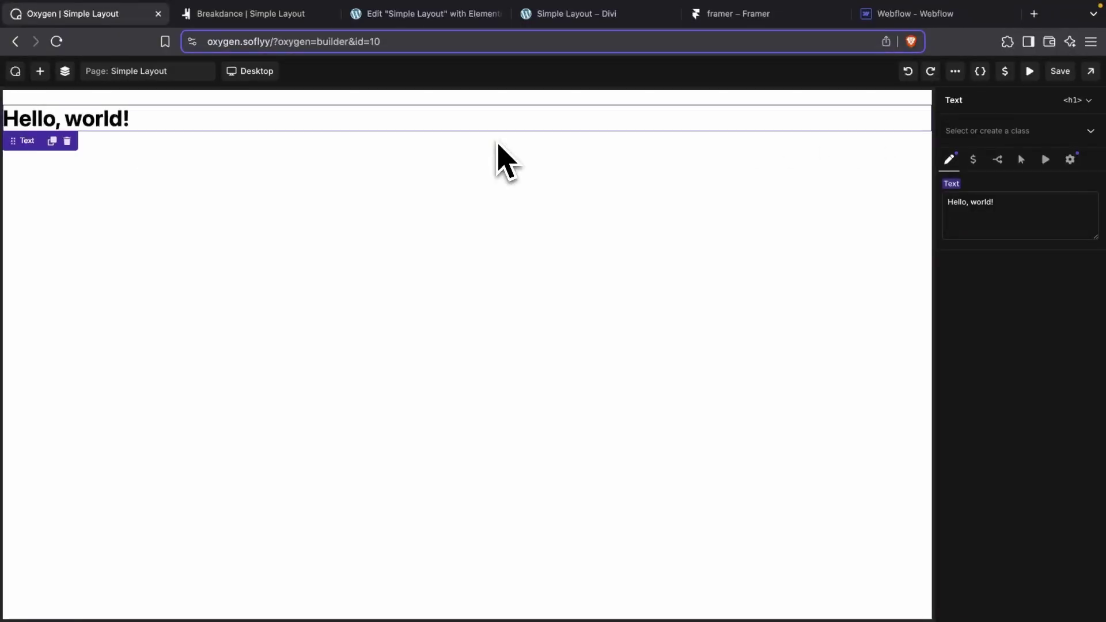
# Show Oxygen's structure tree and select the Hello, world! heading in Breakdance's editor.
pyautogui.click(65, 71)
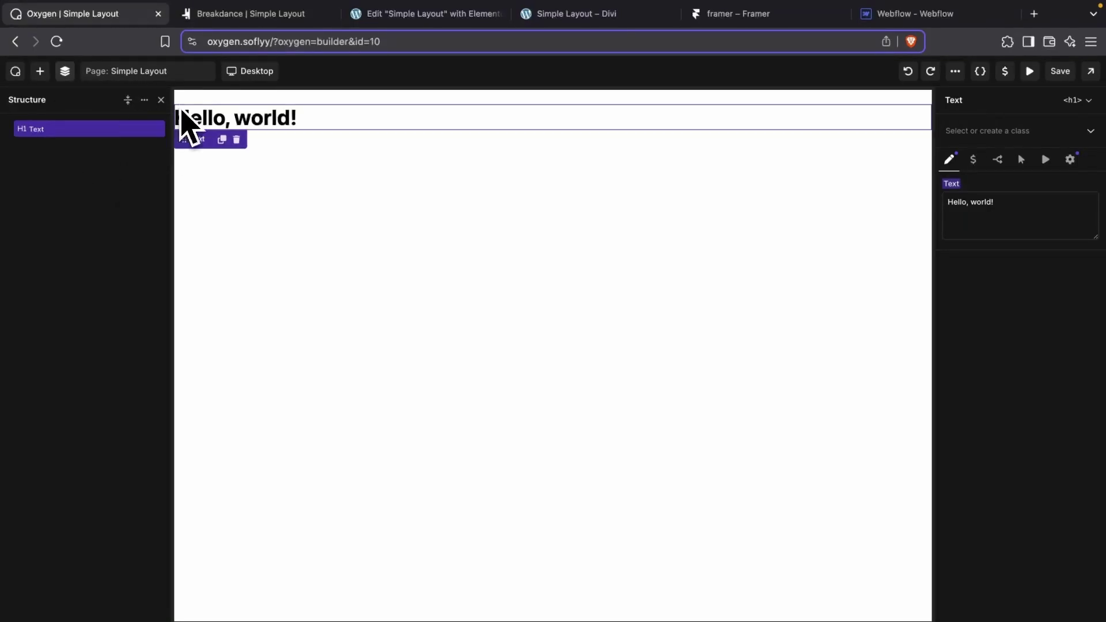
pyautogui.click(245, 15)
pyautogui.click(326, 299)
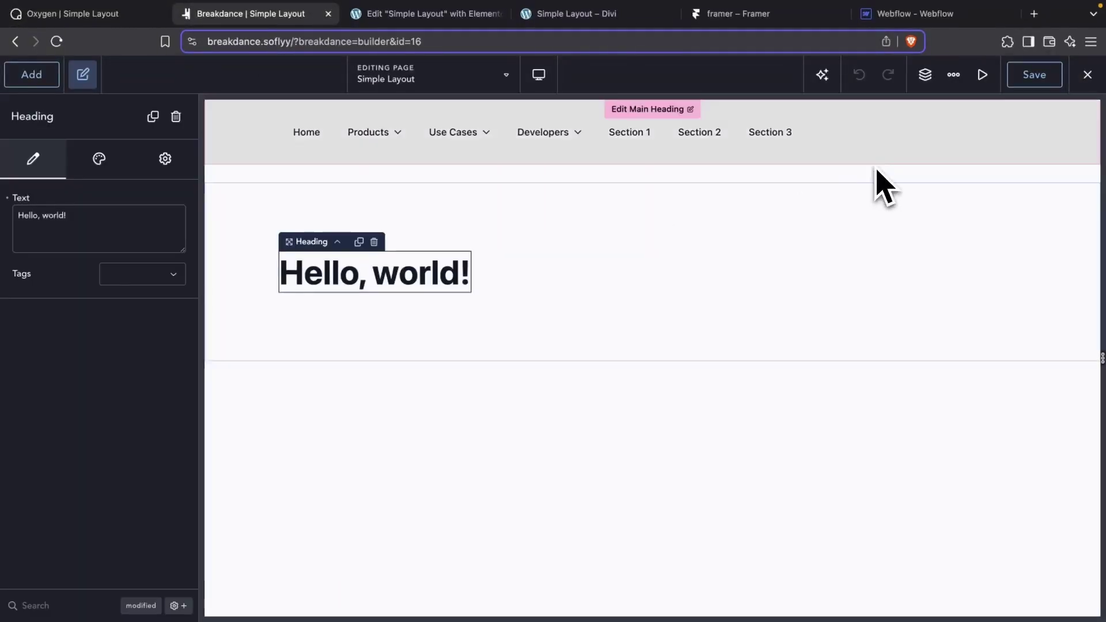
pyautogui.click(925, 74)
# Expand Elementor's Container, then view the Divi, Framer and Webflow simple layout editors.
pyautogui.click(428, 12)
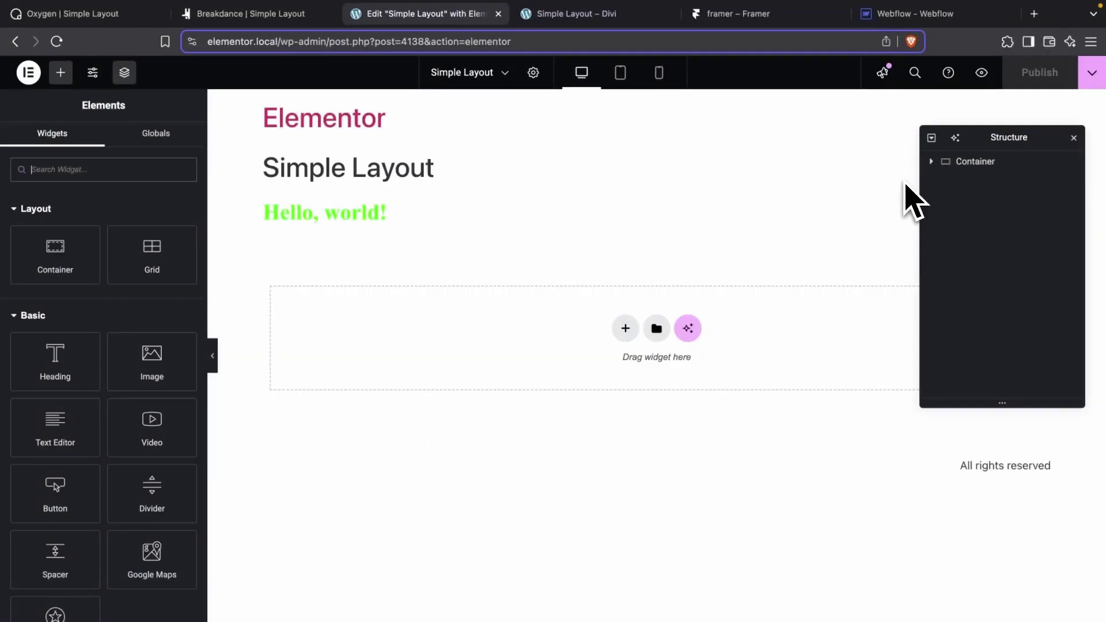
pyautogui.click(934, 161)
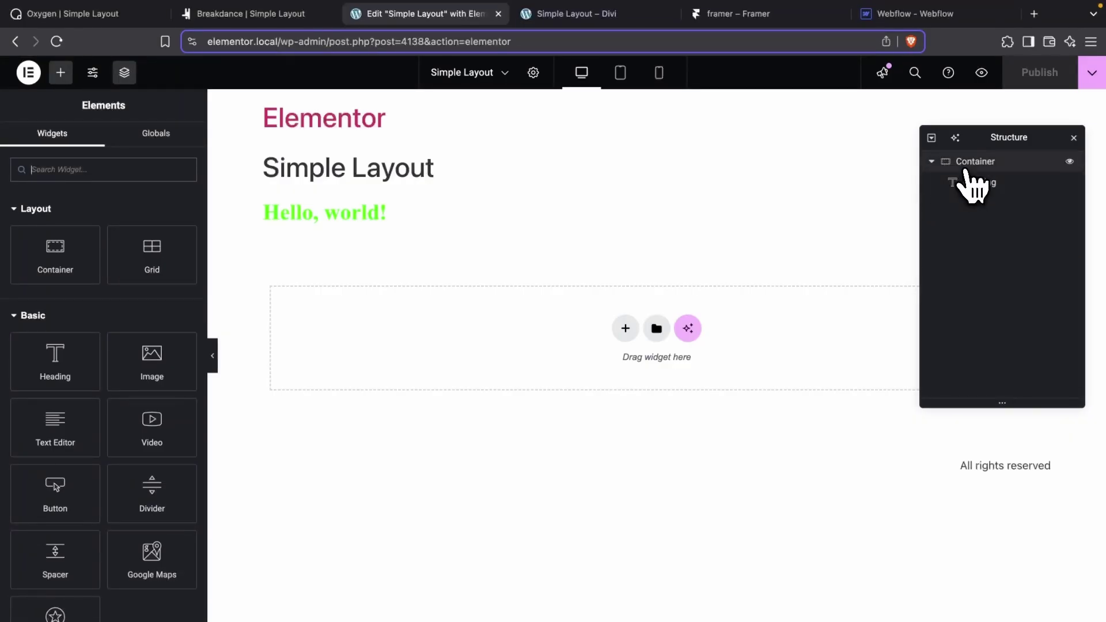
pyautogui.click(622, 17)
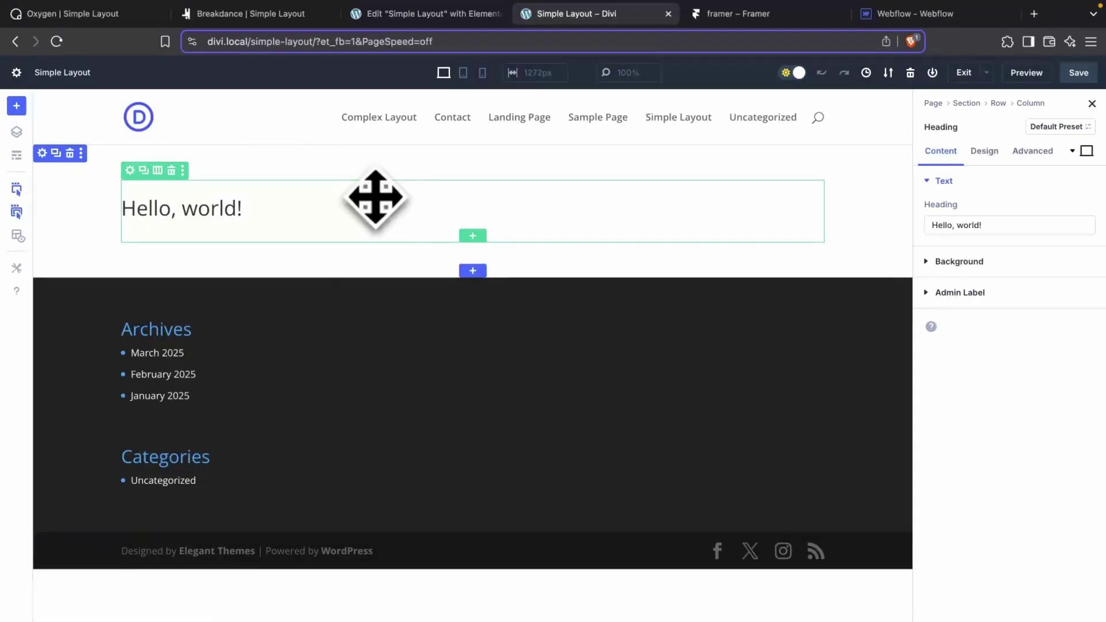
pyautogui.click(766, 20)
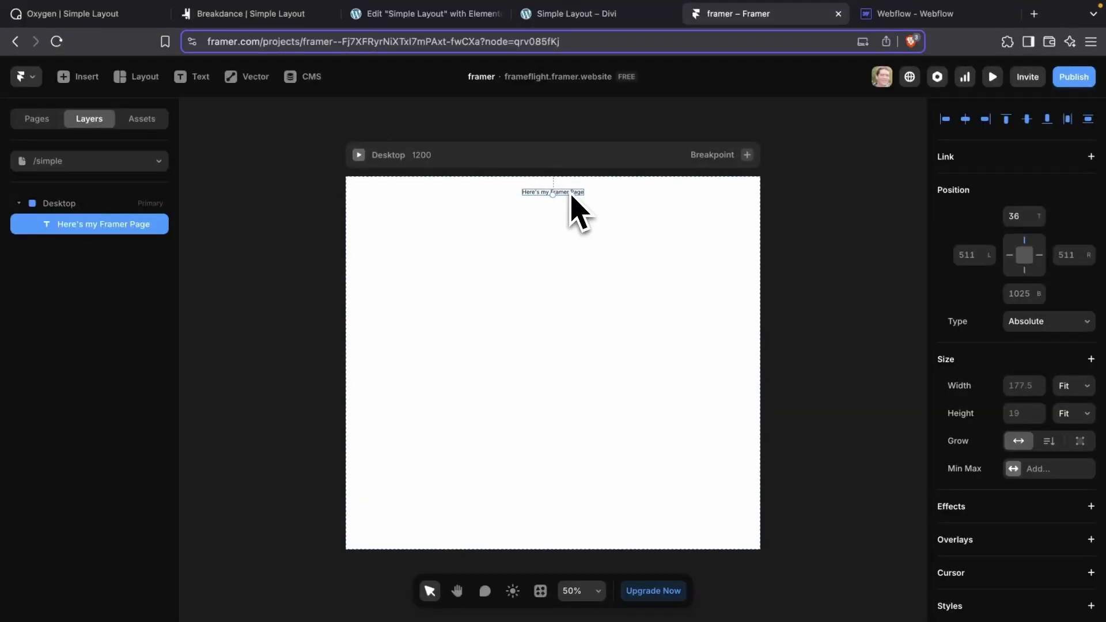
pyautogui.click(890, 16)
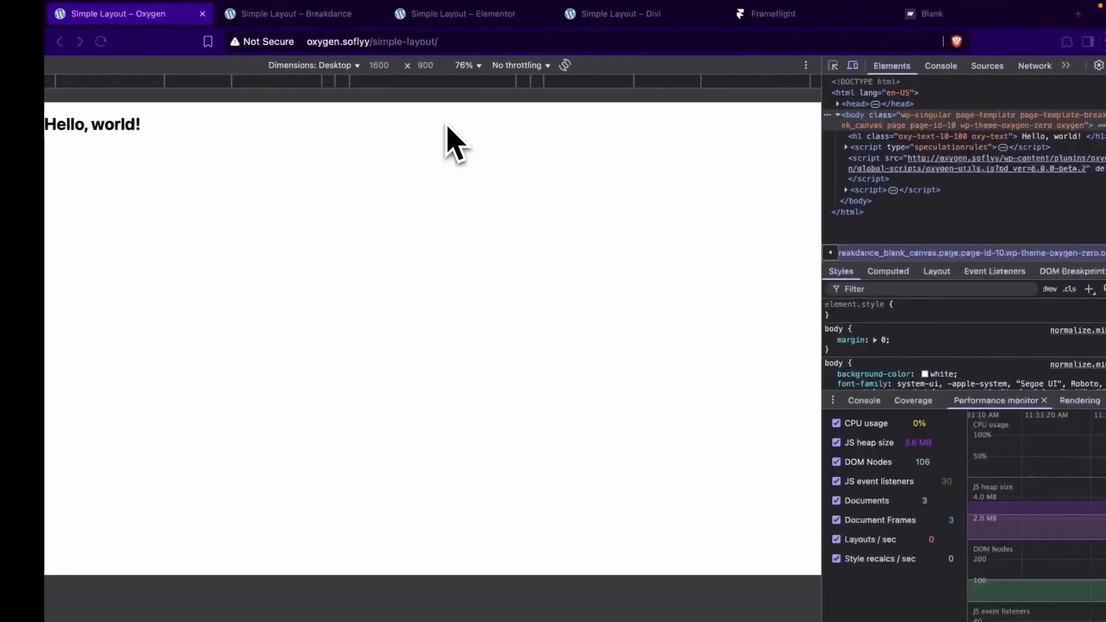
# Inspect the live Oxygen page's Hello, world! heading markup in DevTools.
pyautogui.click(447, 122)
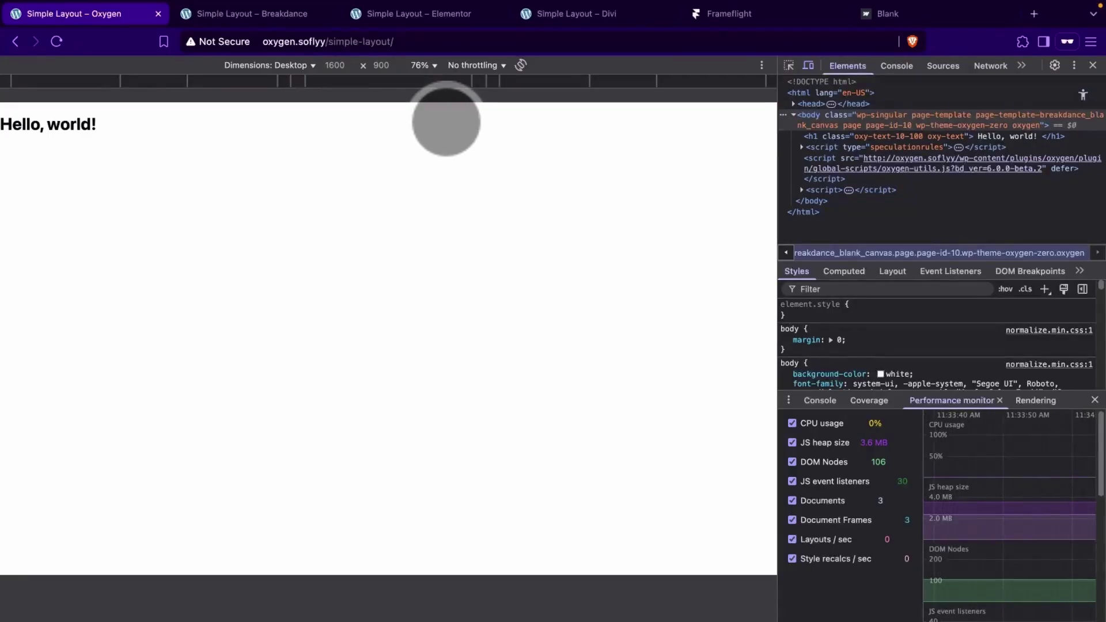
pyautogui.click(788, 65)
pyautogui.click(46, 123)
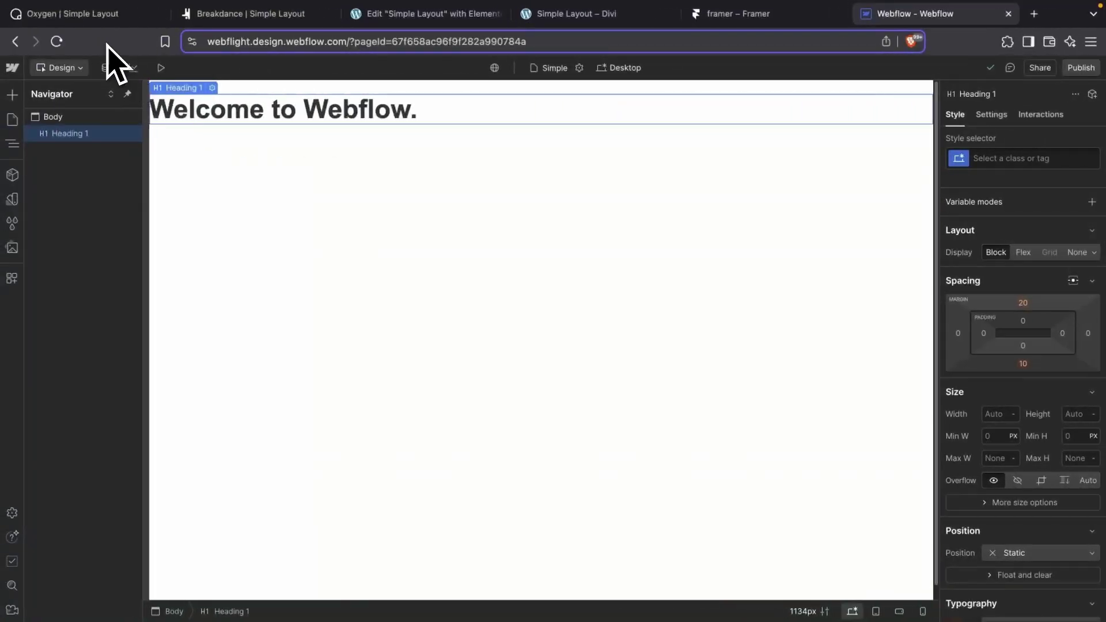
# Inspect the live Breakdance page's Hello, world! h1 markup.
pyautogui.click(95, 12)
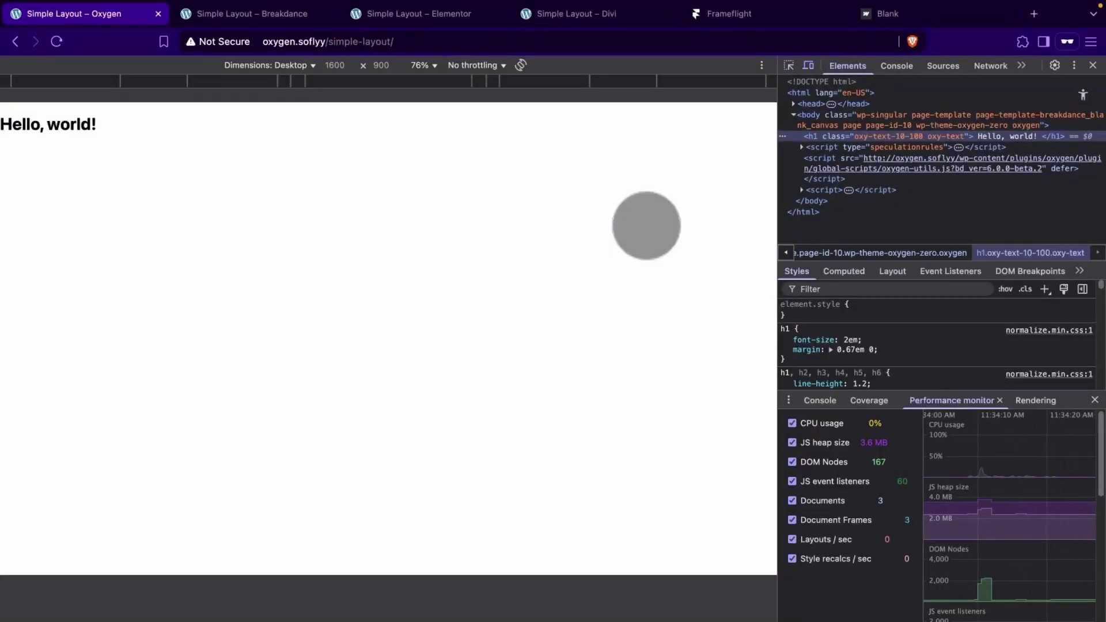
pyautogui.click(249, 13)
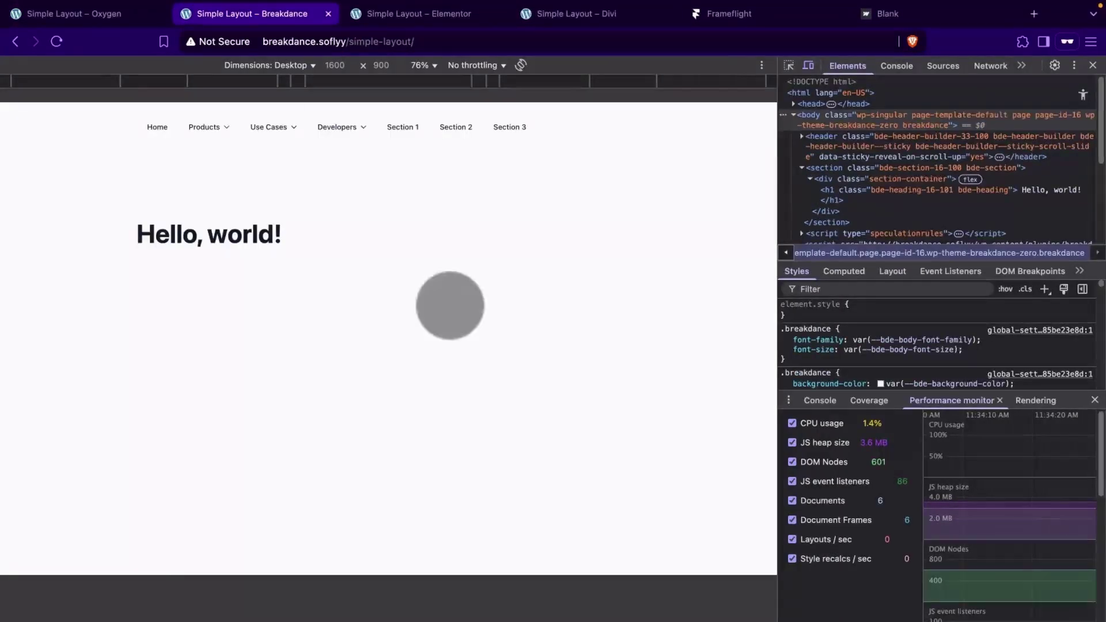
pyautogui.click(789, 65)
pyautogui.click(266, 234)
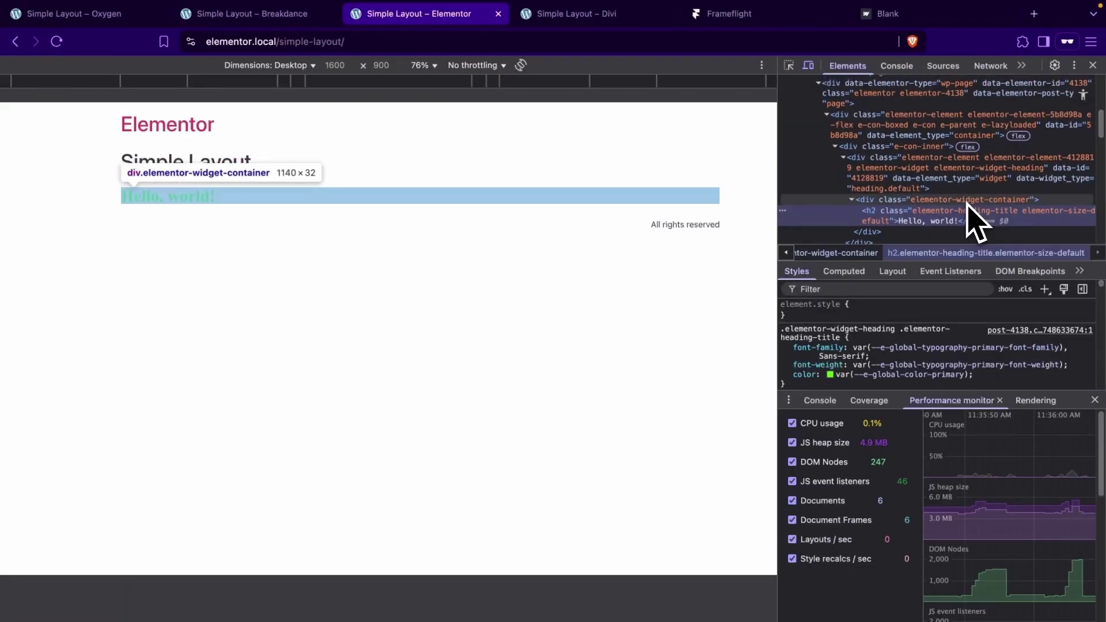
# Climb from Elementor's heading through container, page-content and main wrappers to body.
pyautogui.click(896, 205)
pyautogui.click(901, 133)
pyautogui.scroll(3, 899, 172)
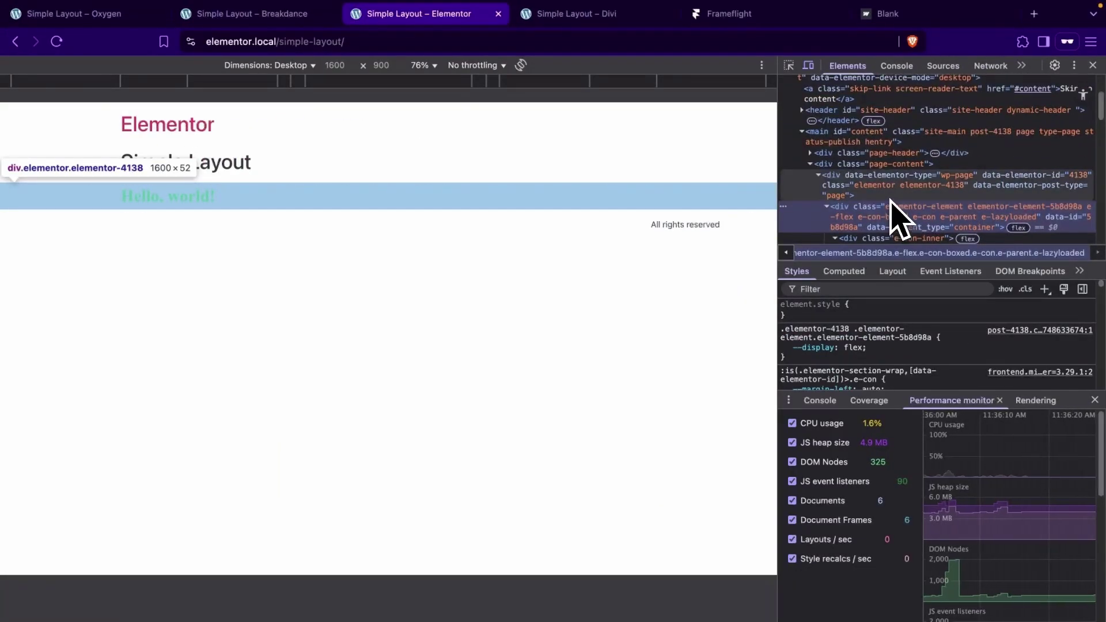
pyautogui.click(883, 165)
pyautogui.scroll(1, 885, 180)
pyautogui.click(876, 167)
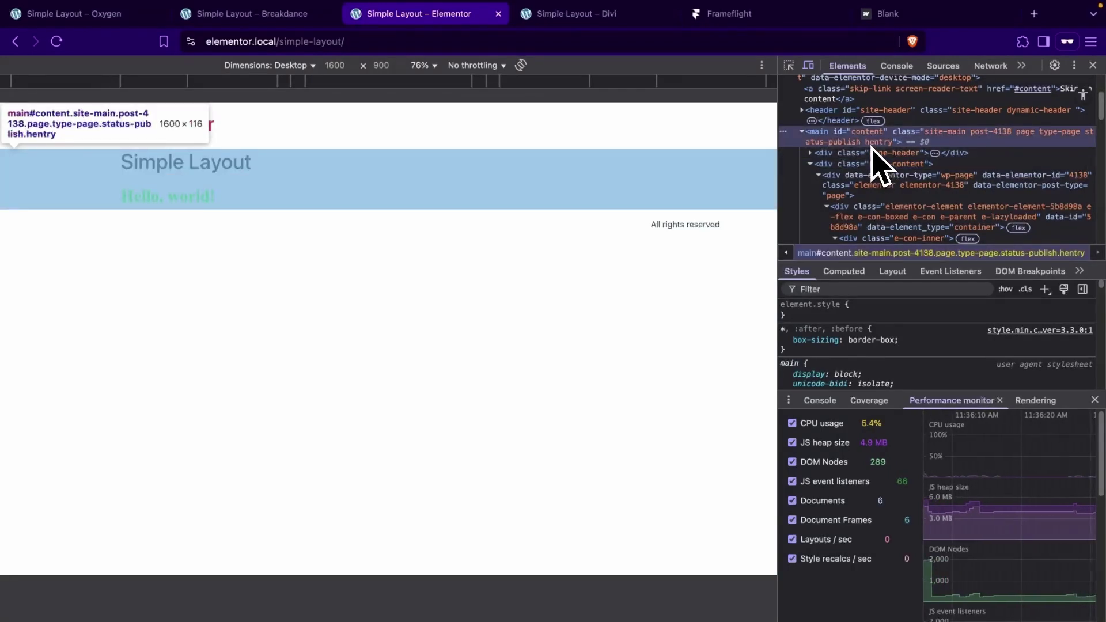
pyautogui.scroll(2, 872, 173)
pyautogui.click(869, 155)
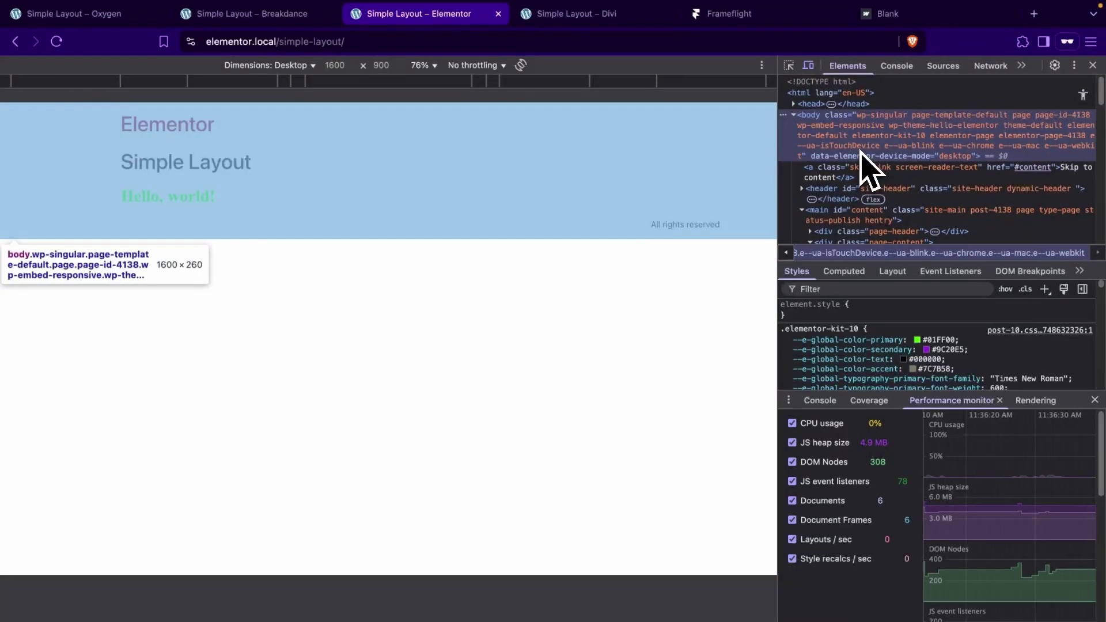
# Re-pick Elementor's h2 and select its widget-container and outer widget elements.
pyautogui.click(789, 65)
pyautogui.click(210, 194)
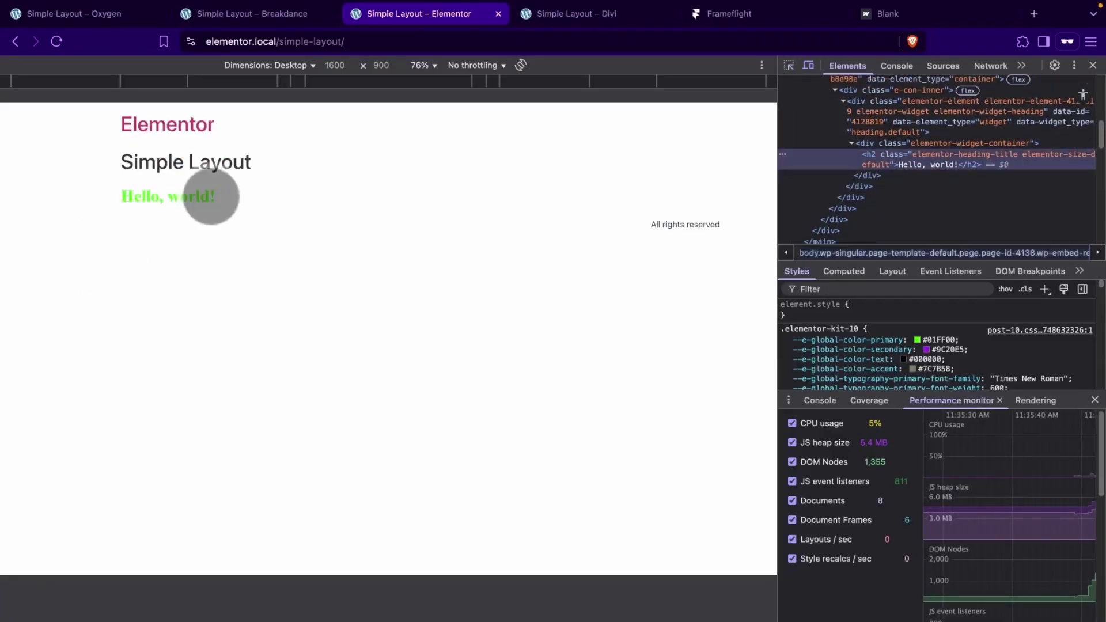
pyautogui.scroll(3, 956, 208)
pyautogui.click(958, 200)
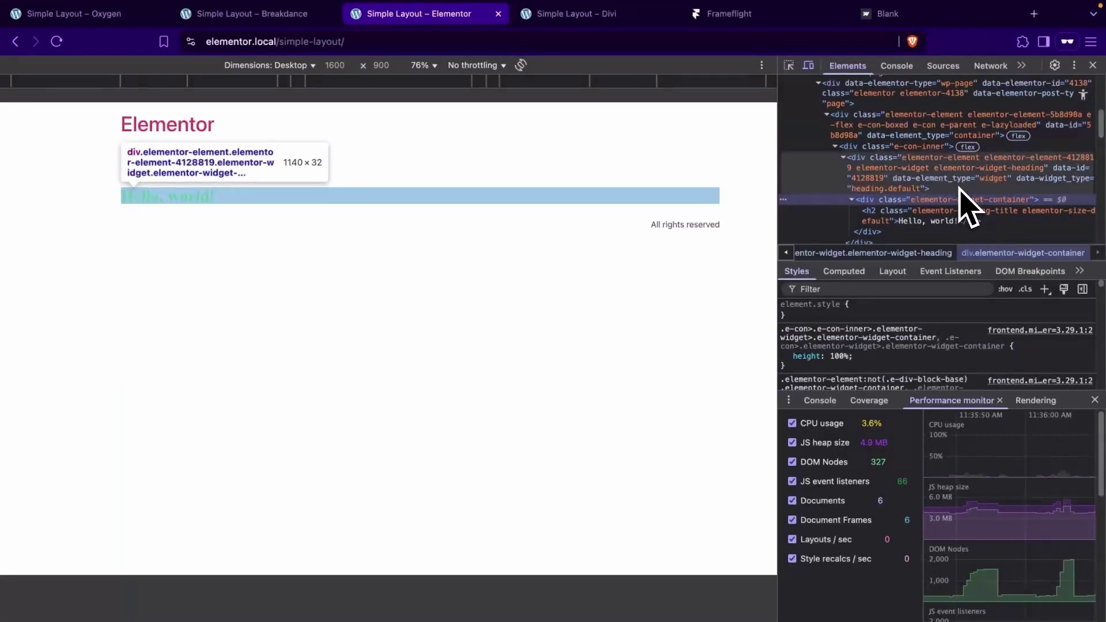
pyautogui.click(959, 187)
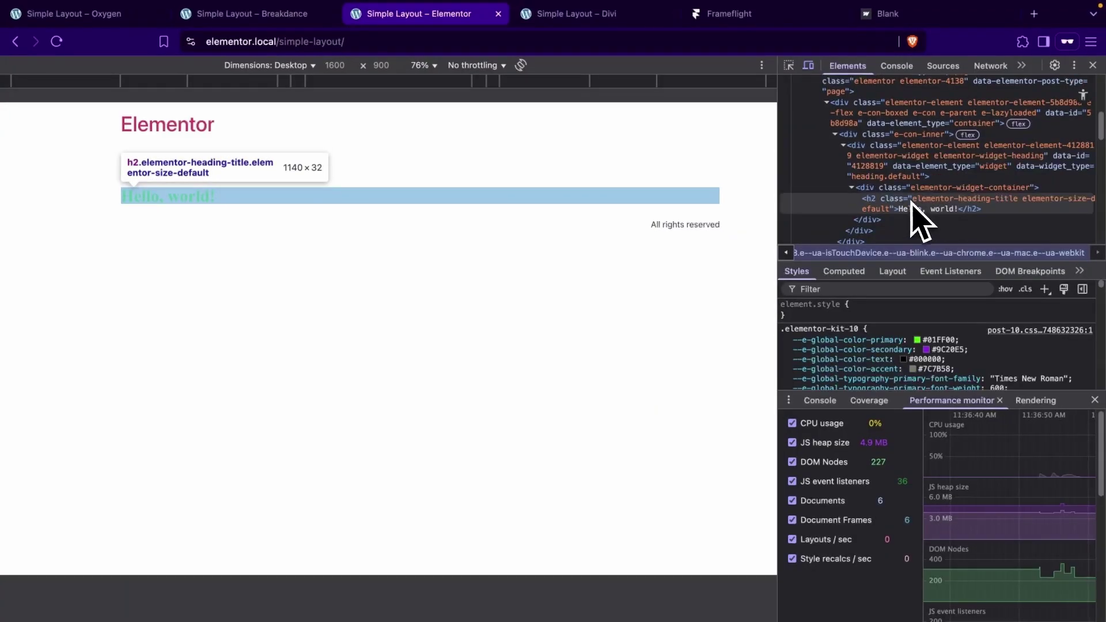
# Trace Divi's h1 up through row, main-content and page-container wrappers to body, then re-pick it.
pyautogui.click(623, 23)
pyautogui.click(788, 65)
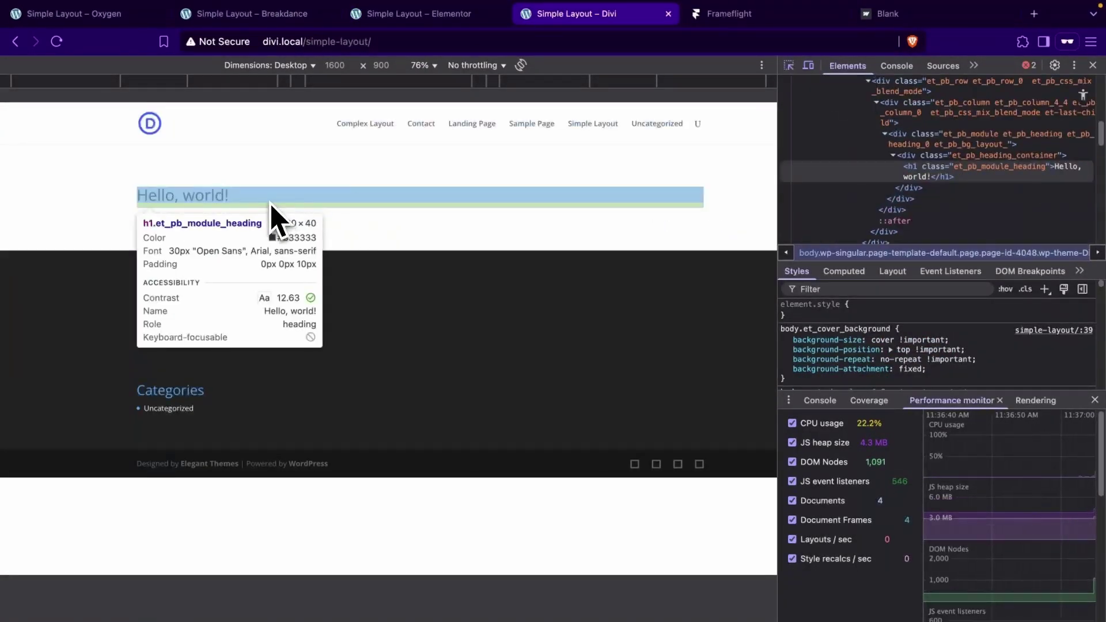
pyautogui.click(267, 198)
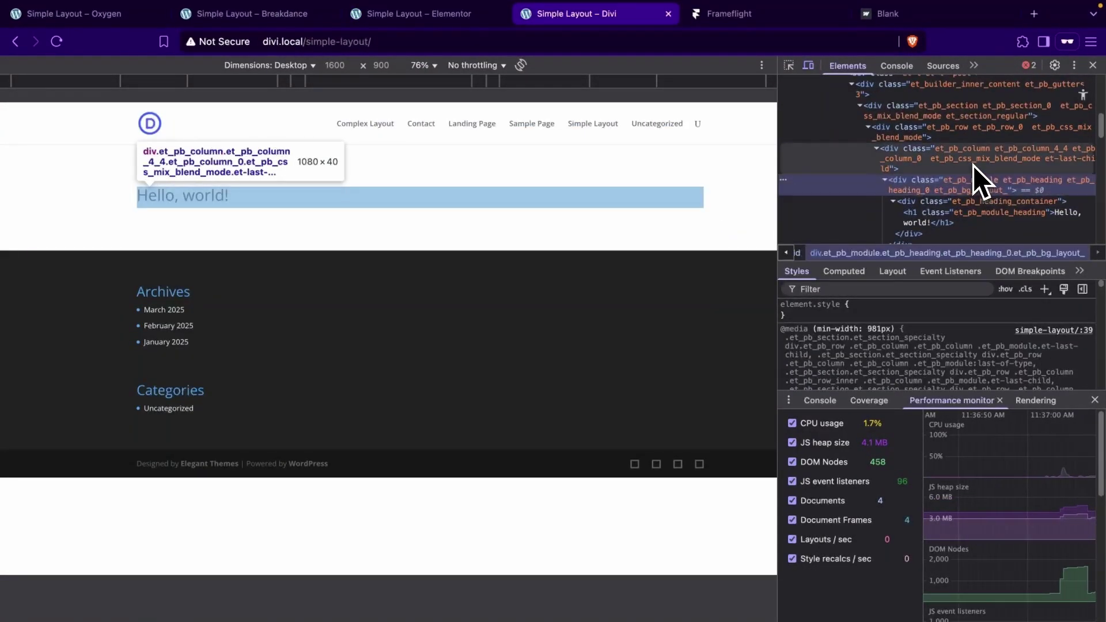
pyautogui.click(973, 167)
pyautogui.scroll(3, 950, 190)
pyautogui.press('Up')
pyautogui.press('Up')
pyautogui.press('Up')
pyautogui.press('Up')
pyautogui.press('Up')
pyautogui.press('Up')
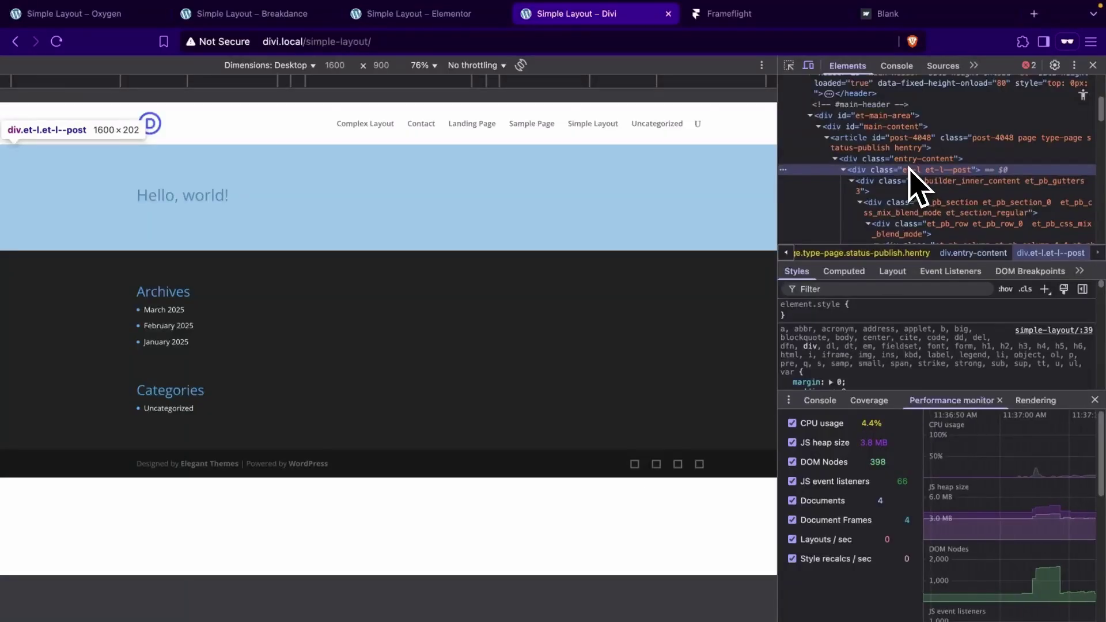
pyautogui.scroll(3, 951, 202)
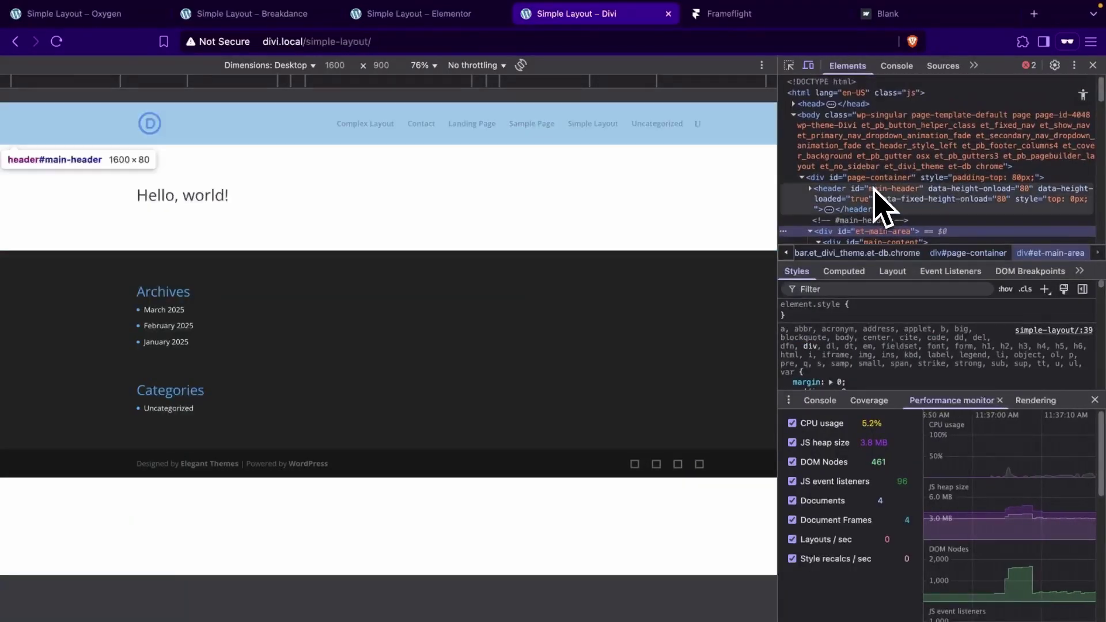
pyautogui.click(878, 180)
pyautogui.click(878, 147)
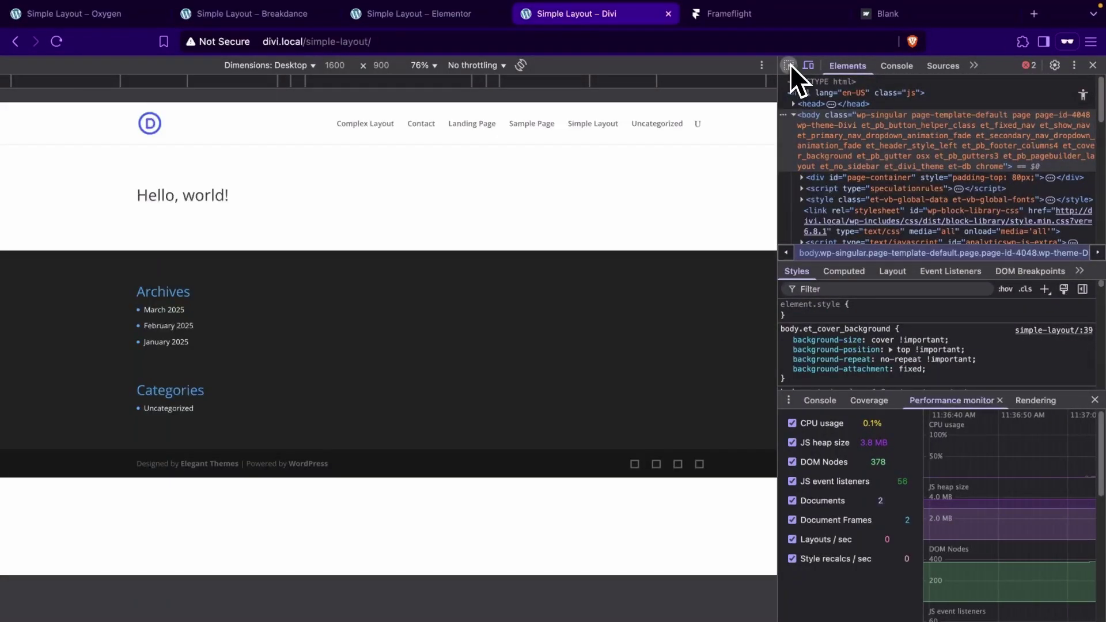
pyautogui.click(789, 65)
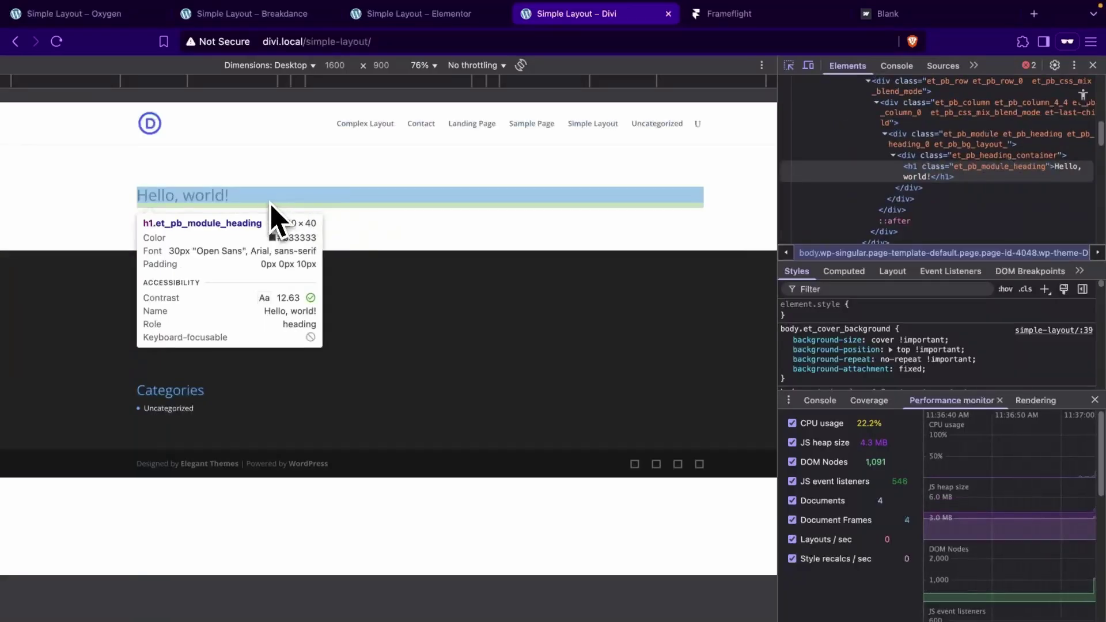
pyautogui.click(269, 203)
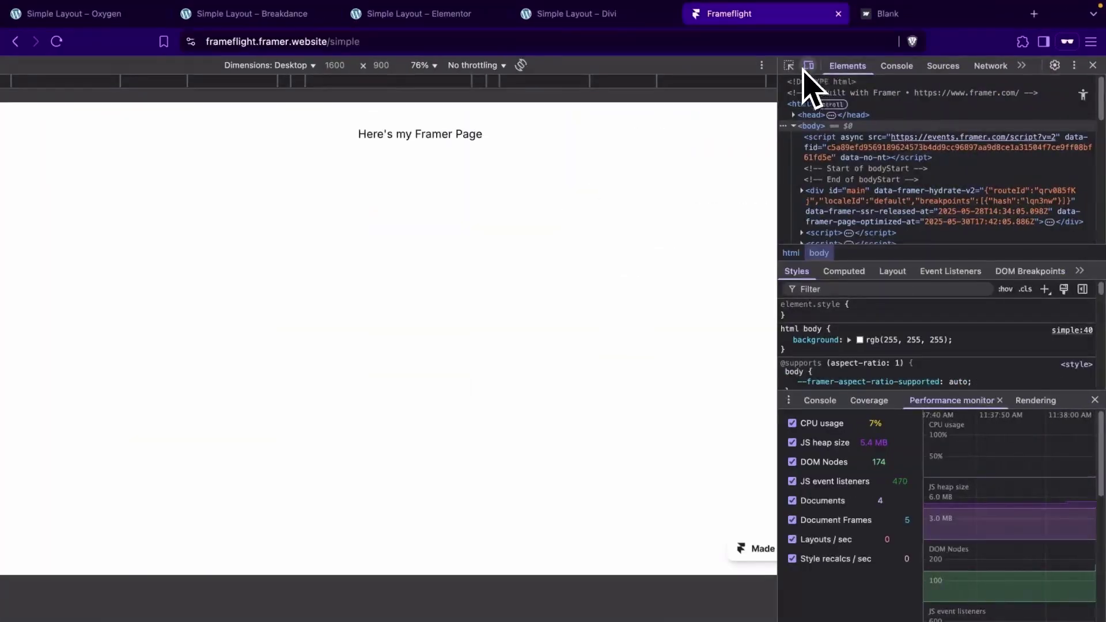
# Inspect Framer's 'Here's my Framer Page' heading, then select div#main and body.
pyautogui.click(788, 65)
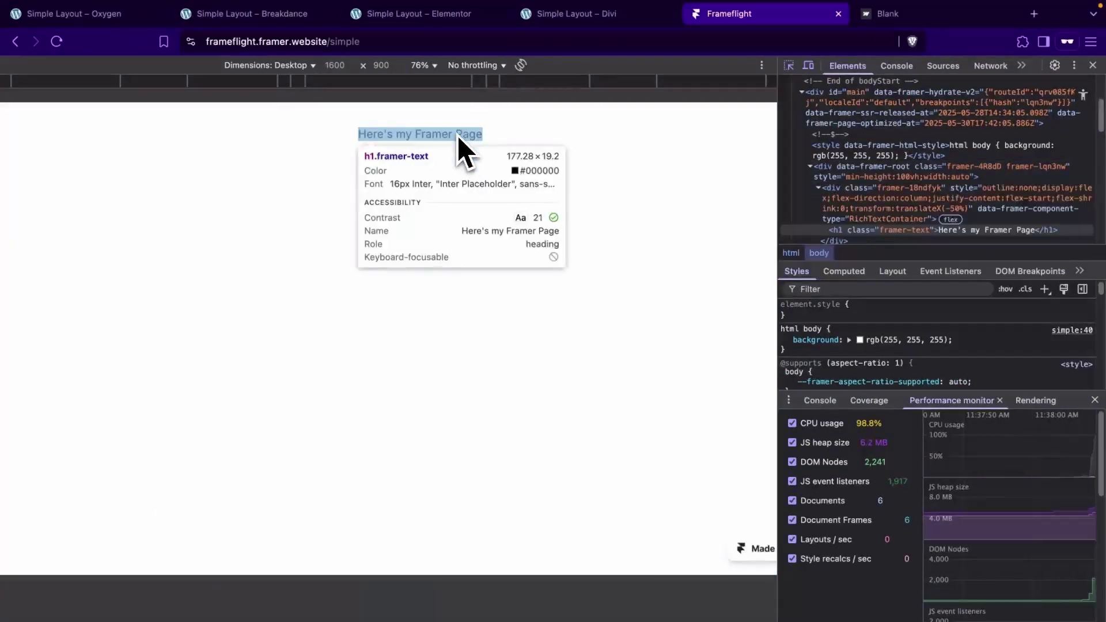
pyautogui.click(456, 136)
pyautogui.scroll(2, 908, 231)
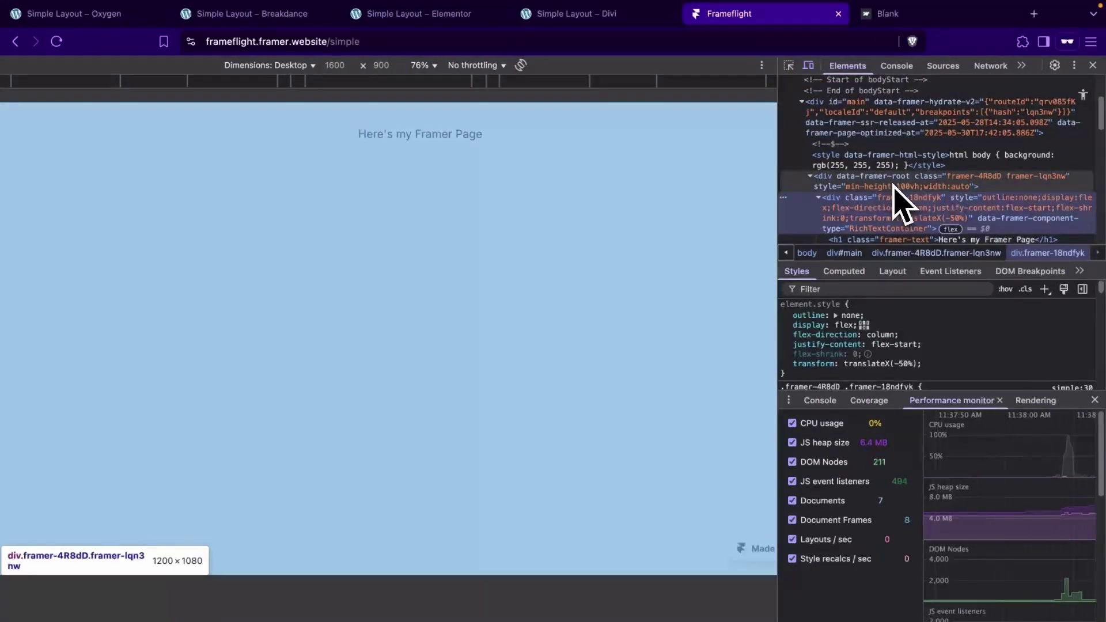
pyautogui.click(902, 202)
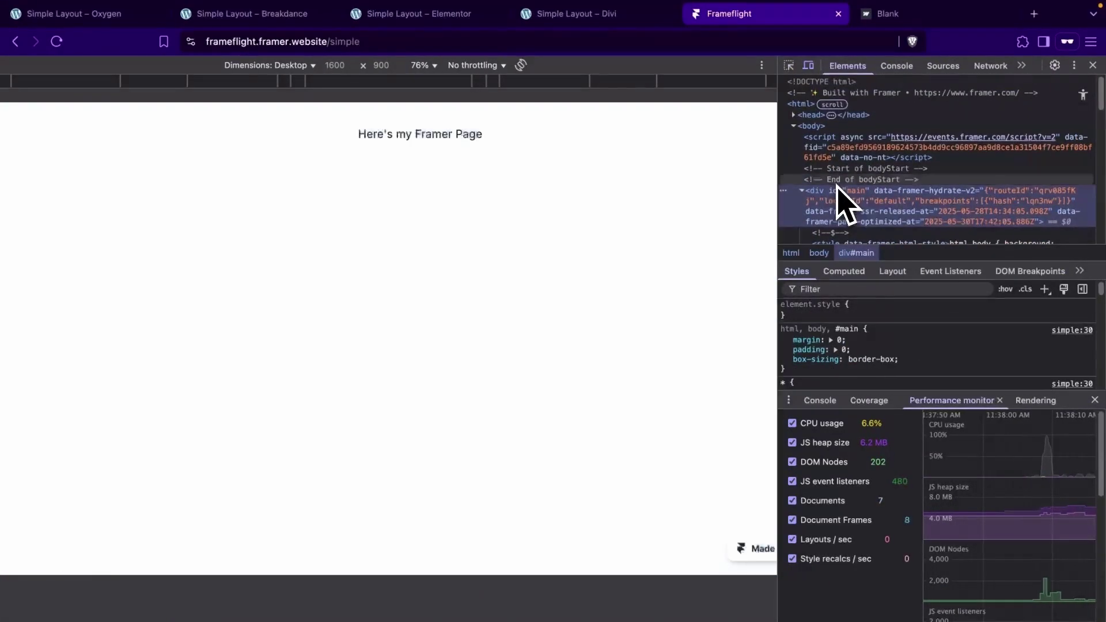
pyautogui.scroll(2, 819, 136)
pyautogui.click(819, 127)
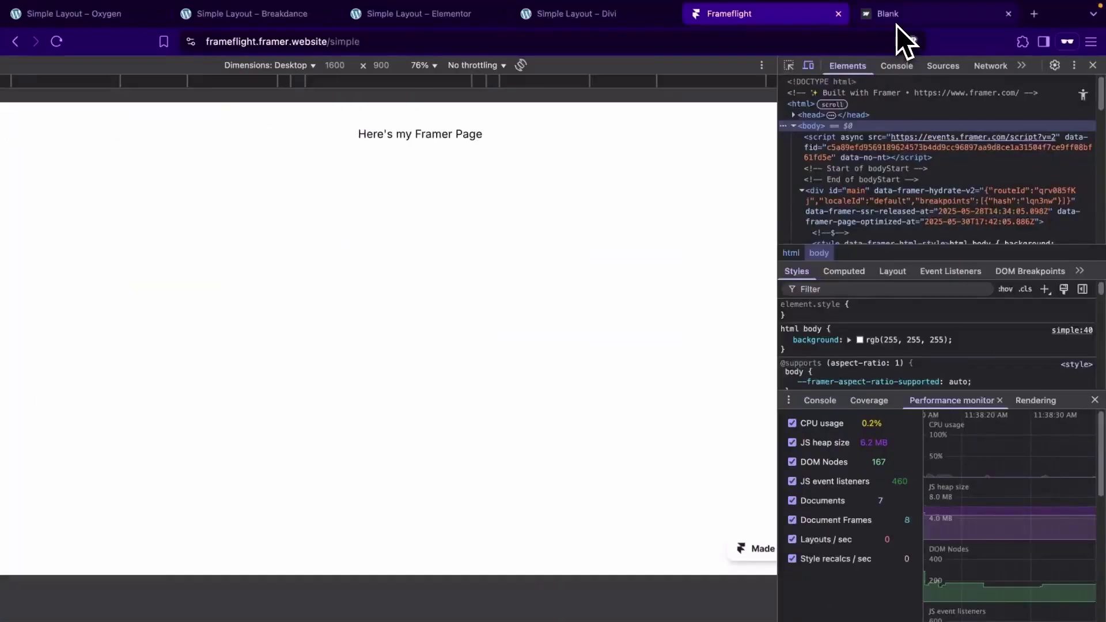
# On the Webflow page, select the 'Welcome to Webflow.' h1 and the body element.
pyautogui.click(896, 23)
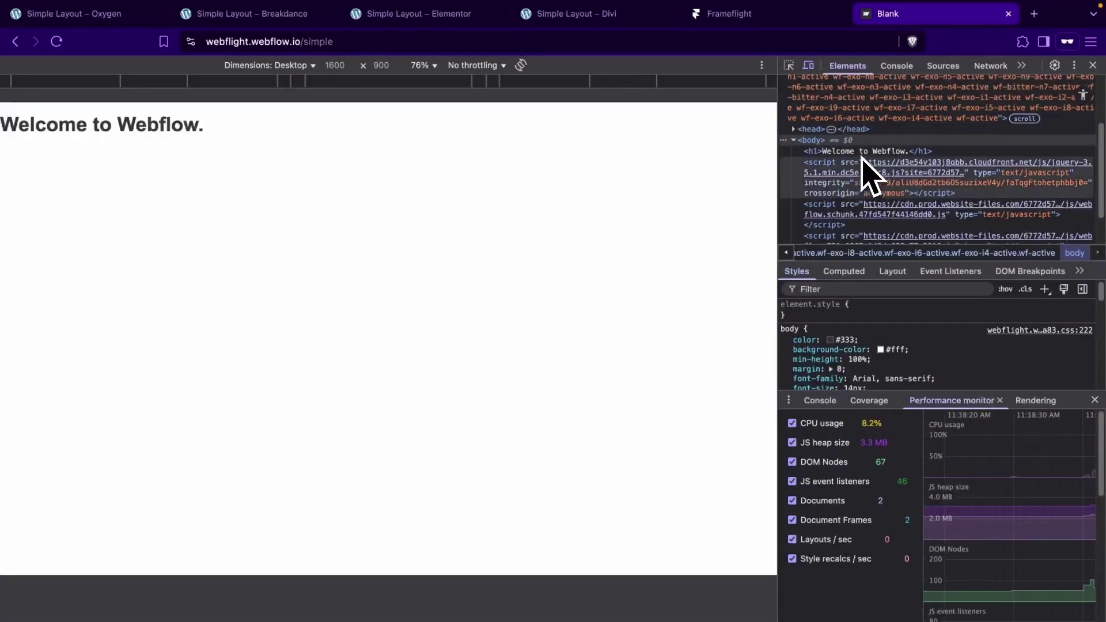
pyautogui.click(855, 154)
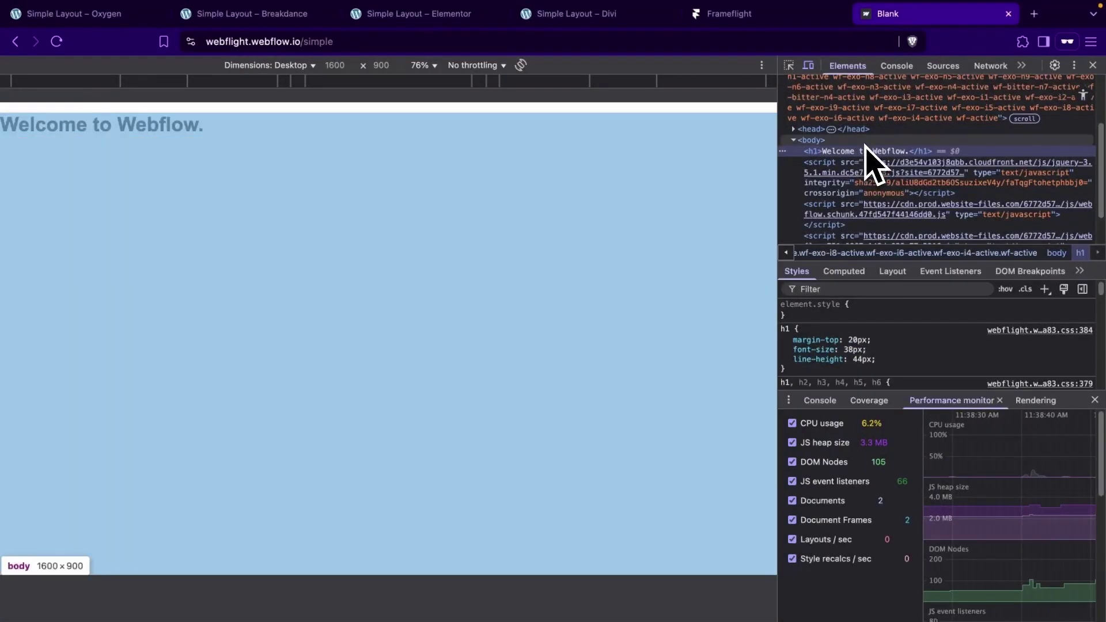
pyautogui.click(865, 142)
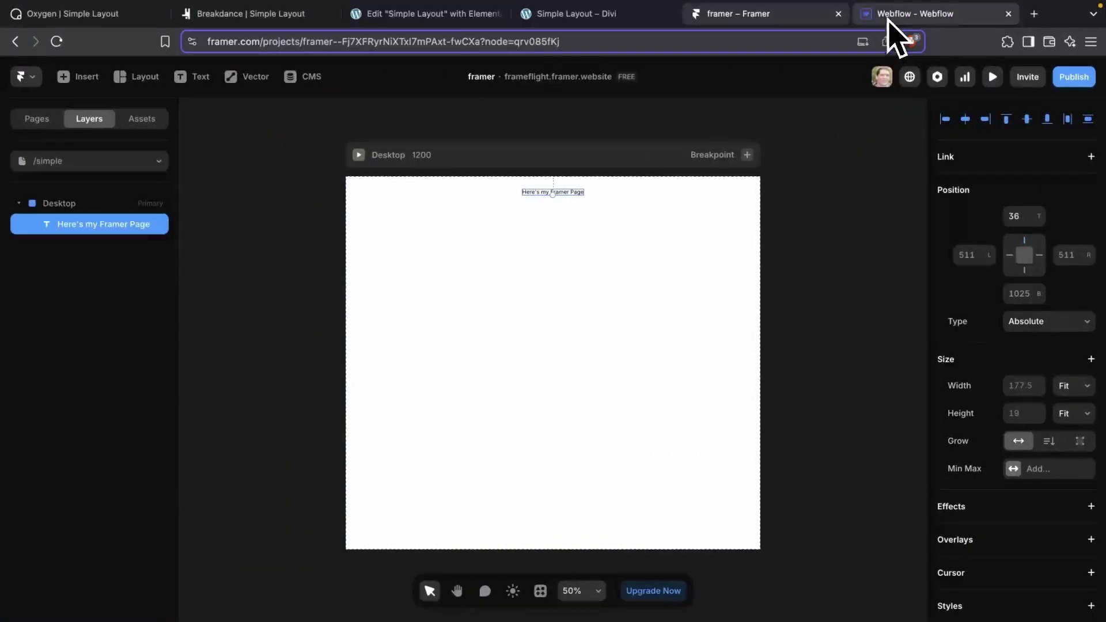
# Return to the Webflow Designer showing the simple page's single Heading 1.
pyautogui.click(887, 18)
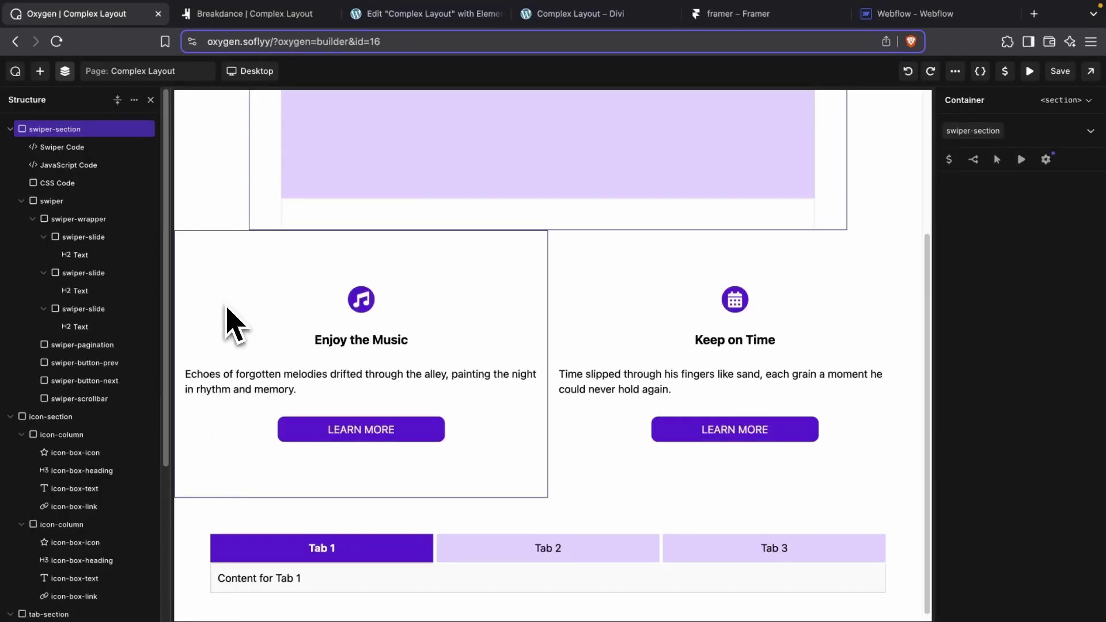
# In Oxygen's builder, select the icon-section, tabs element, tab text and left icon column.
pyautogui.scroll(3, 585, 215)
pyautogui.scroll(-2, 314, 386)
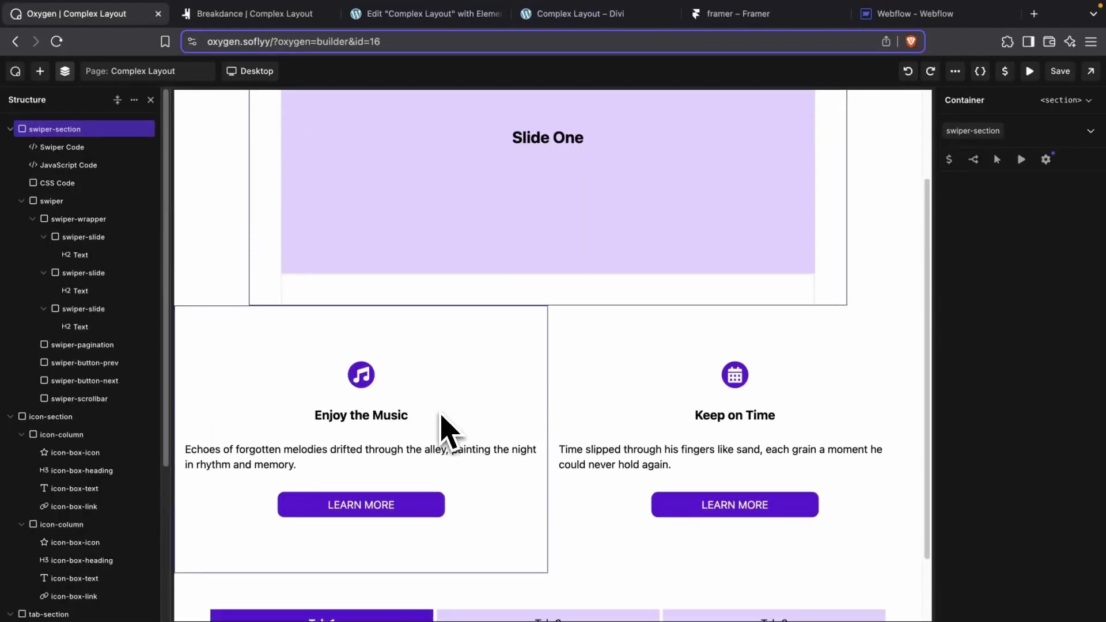
pyautogui.click(314, 386)
pyautogui.scroll(-2, 353, 375)
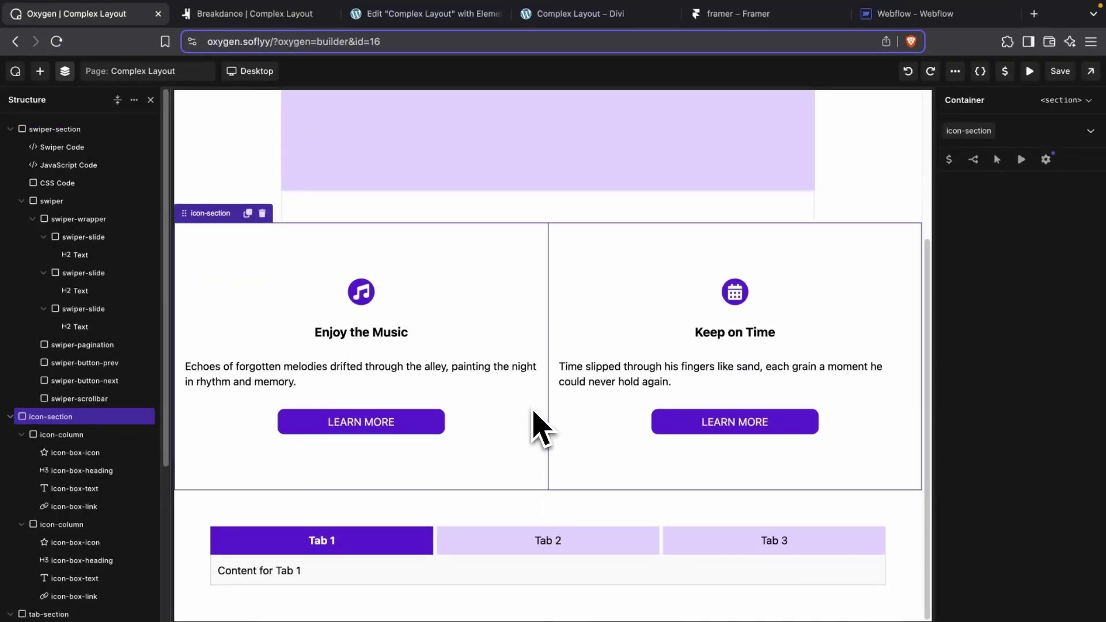
pyautogui.click(514, 508)
pyautogui.click(642, 546)
pyautogui.click(392, 481)
pyautogui.click(224, 509)
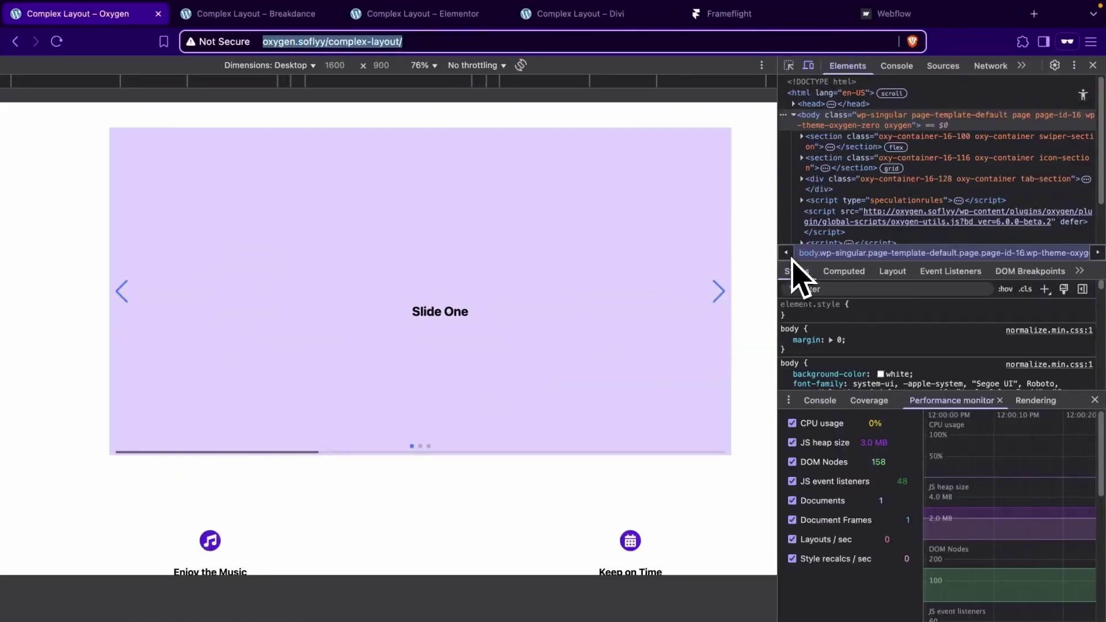
# On the live page, step the slider to Slide Three and back, and cycle Tabs 1–3.
pyautogui.click(719, 291)
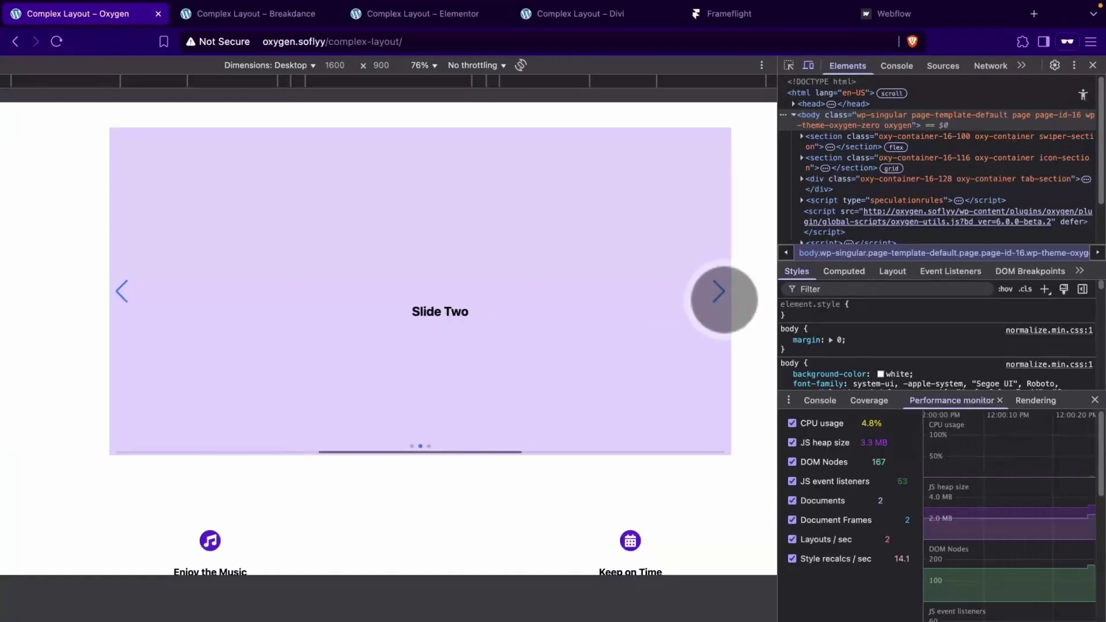
pyautogui.click(718, 290)
pyautogui.scroll(-4, 694, 327)
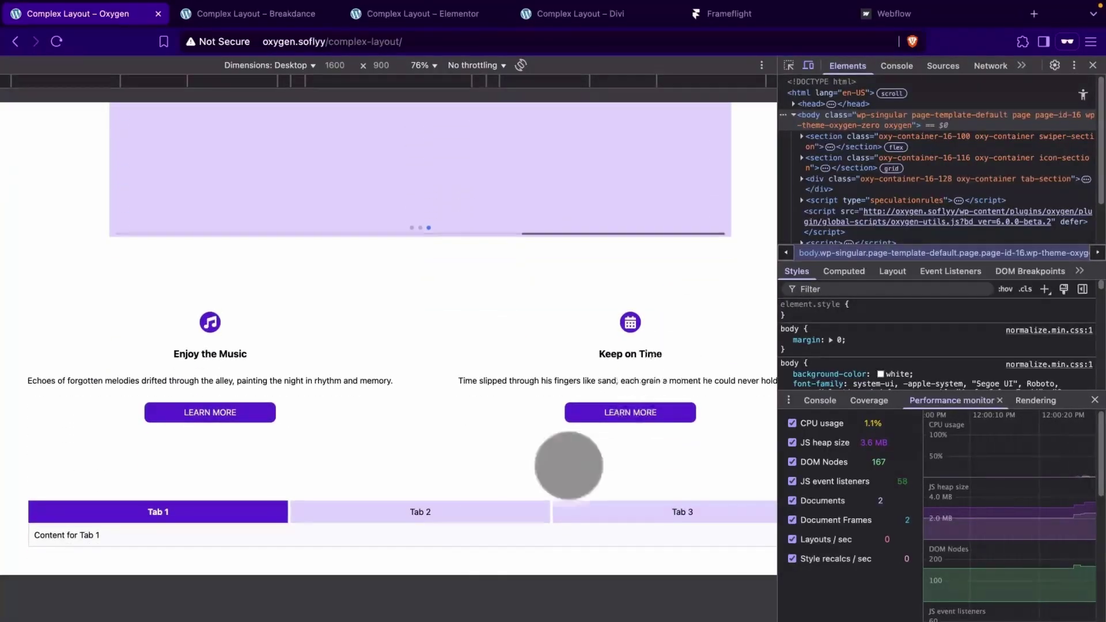
pyautogui.click(473, 519)
pyautogui.click(597, 516)
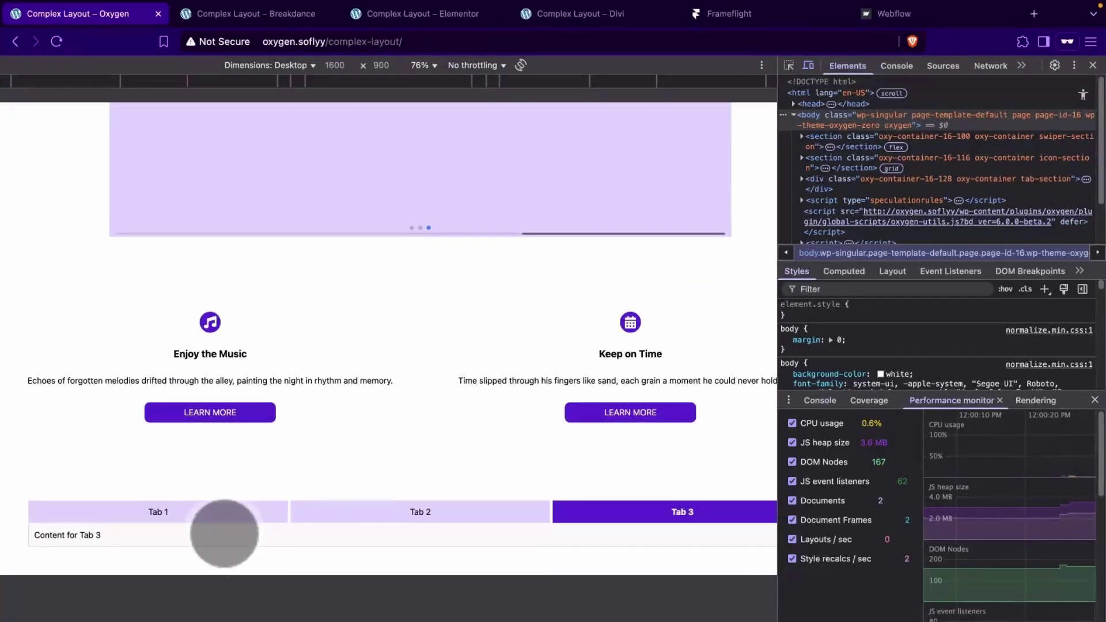
pyautogui.click(181, 518)
pyautogui.scroll(4, 181, 519)
pyautogui.click(122, 291)
pyautogui.click(122, 292)
# Inspect Slide One up to the swiper container and body, then select swiper-section and its swiper.
pyautogui.click(788, 65)
pyautogui.click(429, 323)
pyautogui.scroll(3, 851, 230)
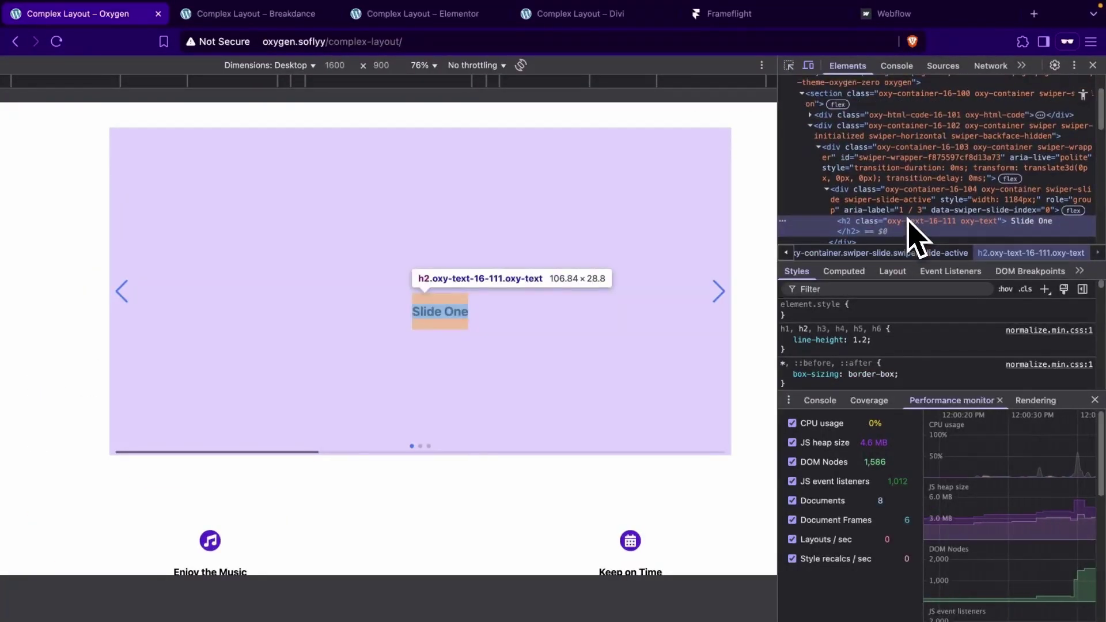
pyautogui.click(875, 173)
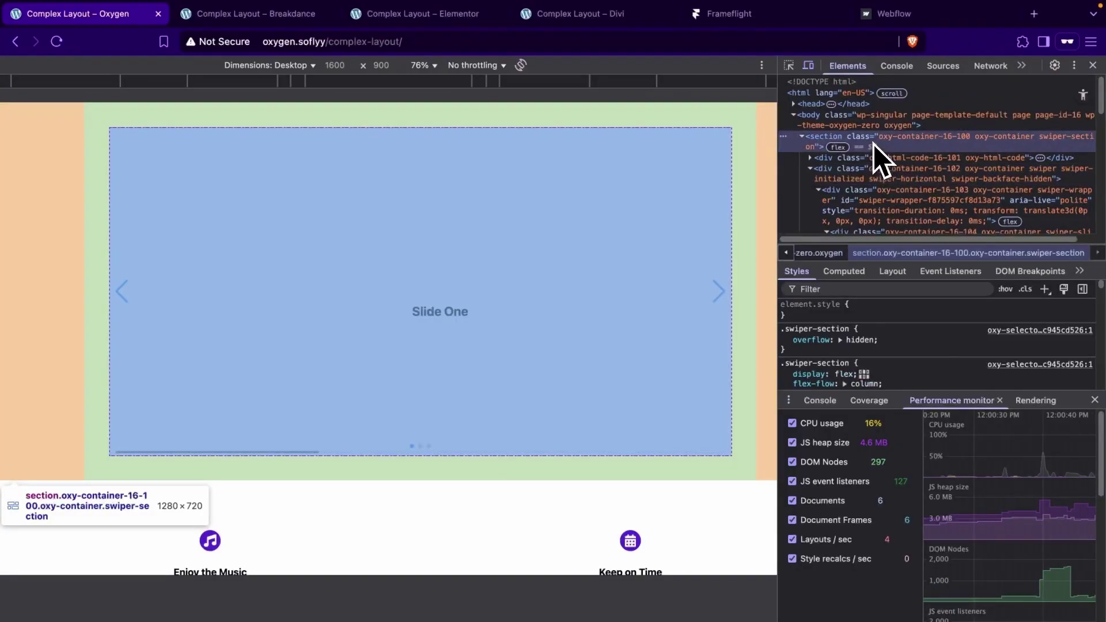
pyautogui.click(875, 121)
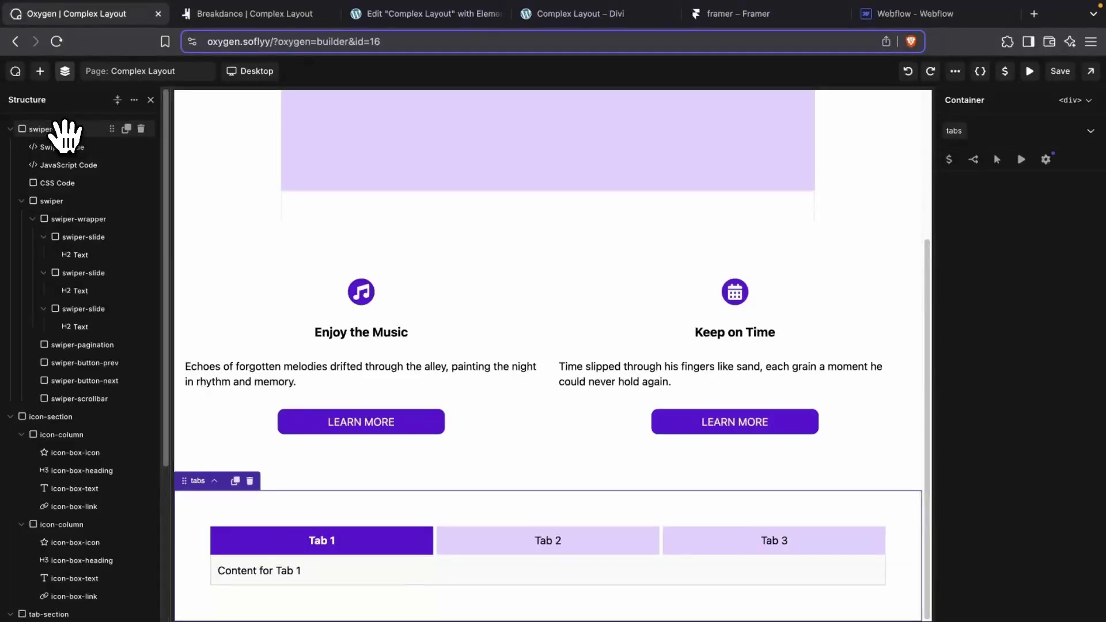
pyautogui.click(64, 133)
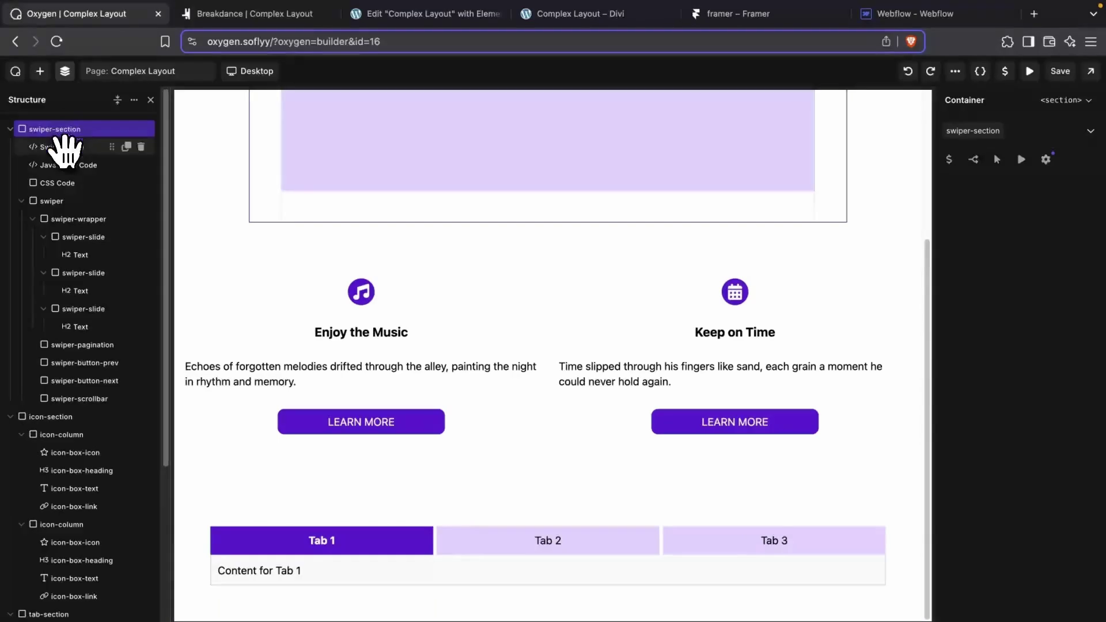
pyautogui.click(91, 200)
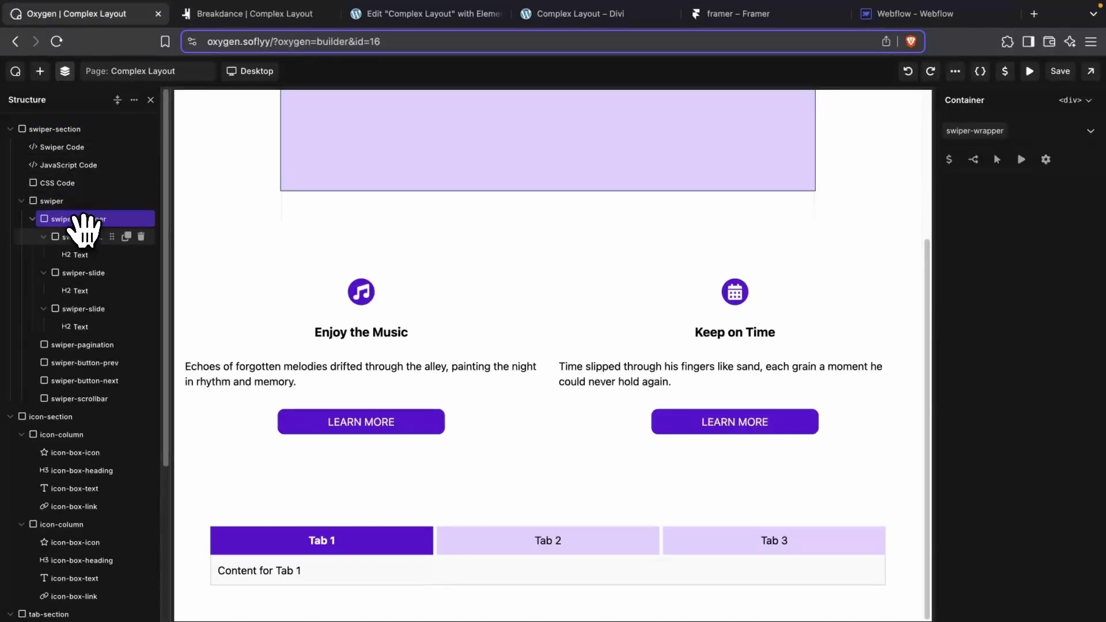
# Trace Breakdance's slide text up through swiper-slide, swiper-wrapper, swiper and section to body.
pyautogui.click(86, 252)
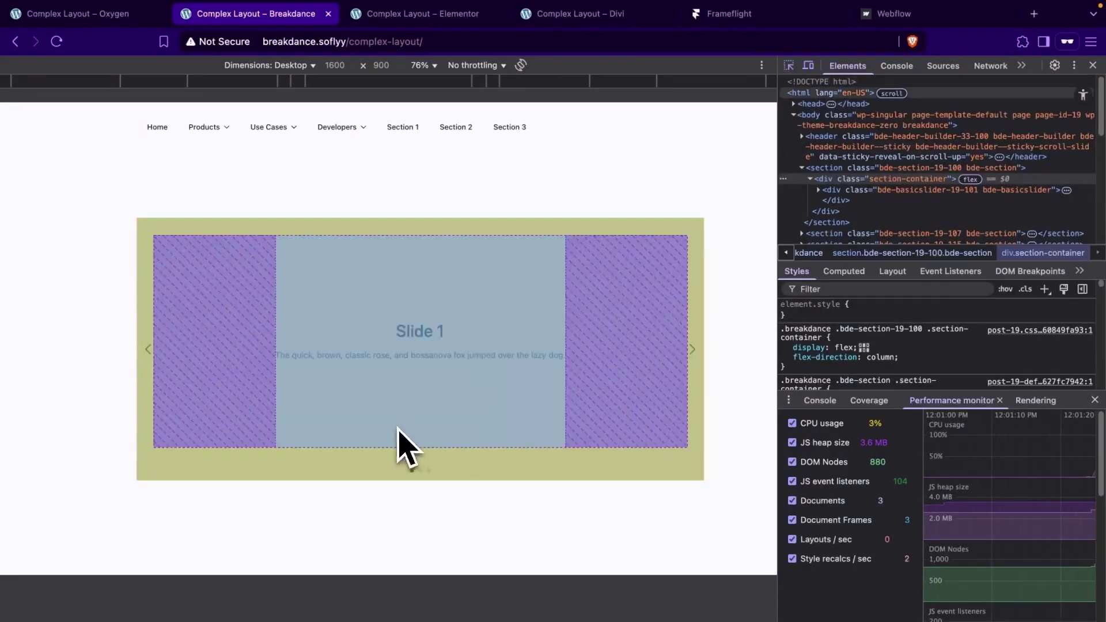
pyautogui.click(420, 358)
pyautogui.scroll(5, 1086, 217)
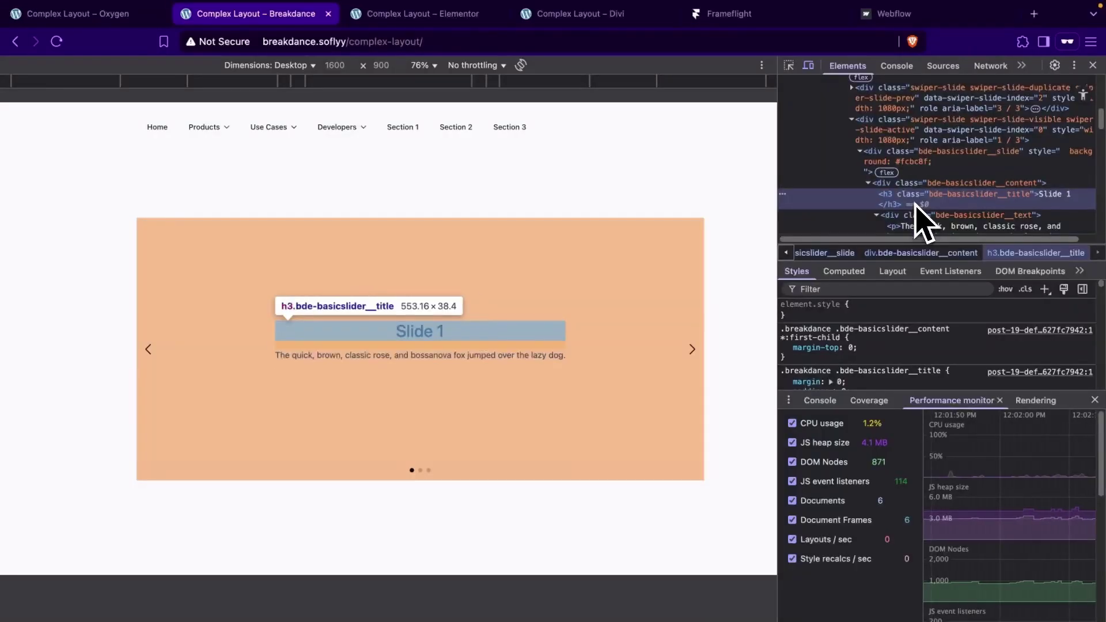
pyautogui.click(922, 170)
pyautogui.click(913, 192)
pyautogui.click(904, 143)
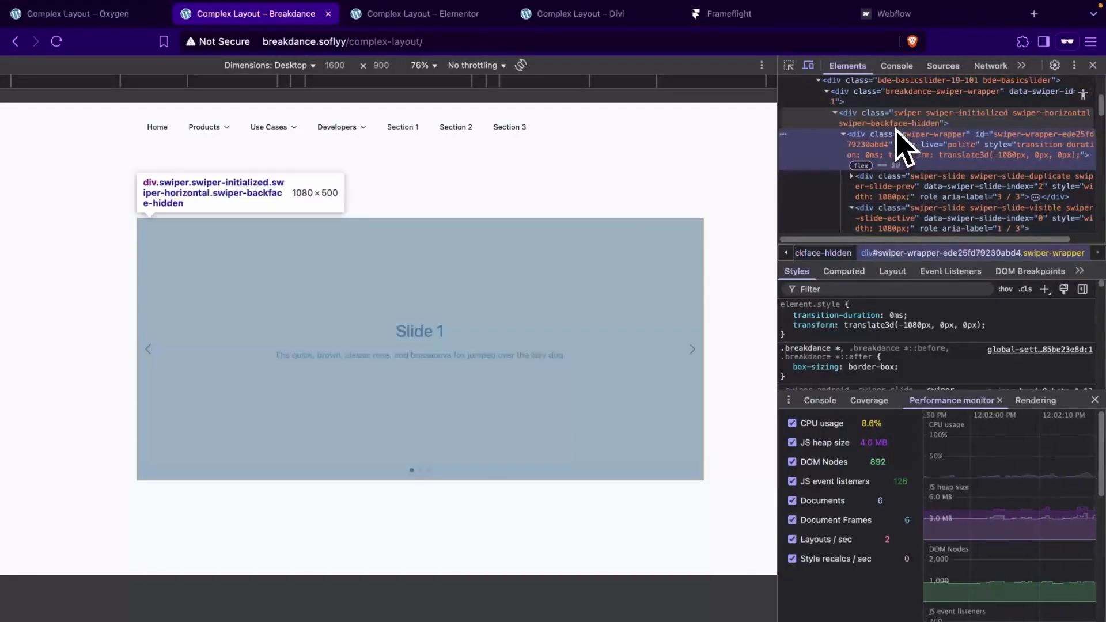
pyautogui.click(908, 153)
pyautogui.scroll(3, 890, 210)
pyautogui.click(890, 202)
pyautogui.click(890, 190)
pyautogui.click(887, 180)
pyautogui.click(886, 168)
pyautogui.click(884, 118)
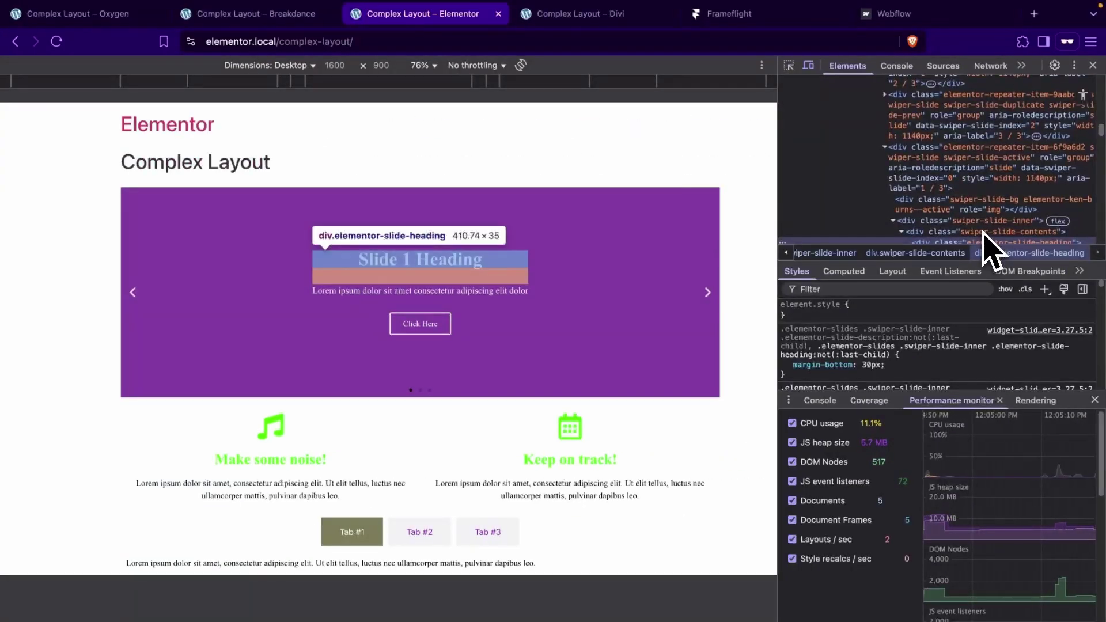
# Trace Elementor's active slide up through swiper-wrapper, widget container and e-con-inner to body.
pyautogui.click(918, 247)
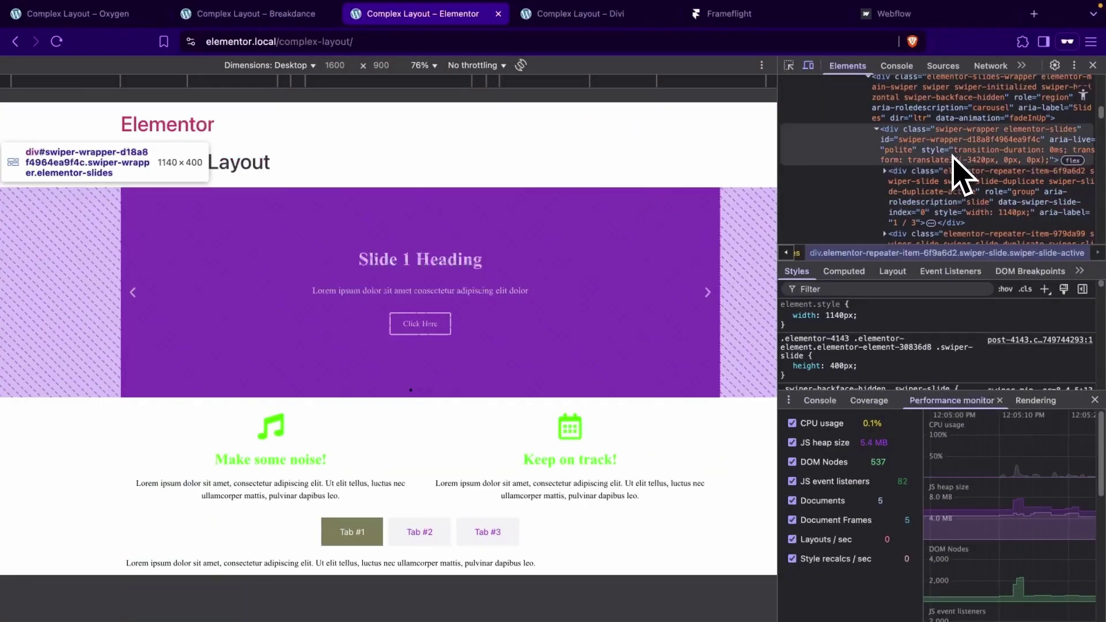
pyautogui.click(952, 138)
pyautogui.scroll(3, 956, 173)
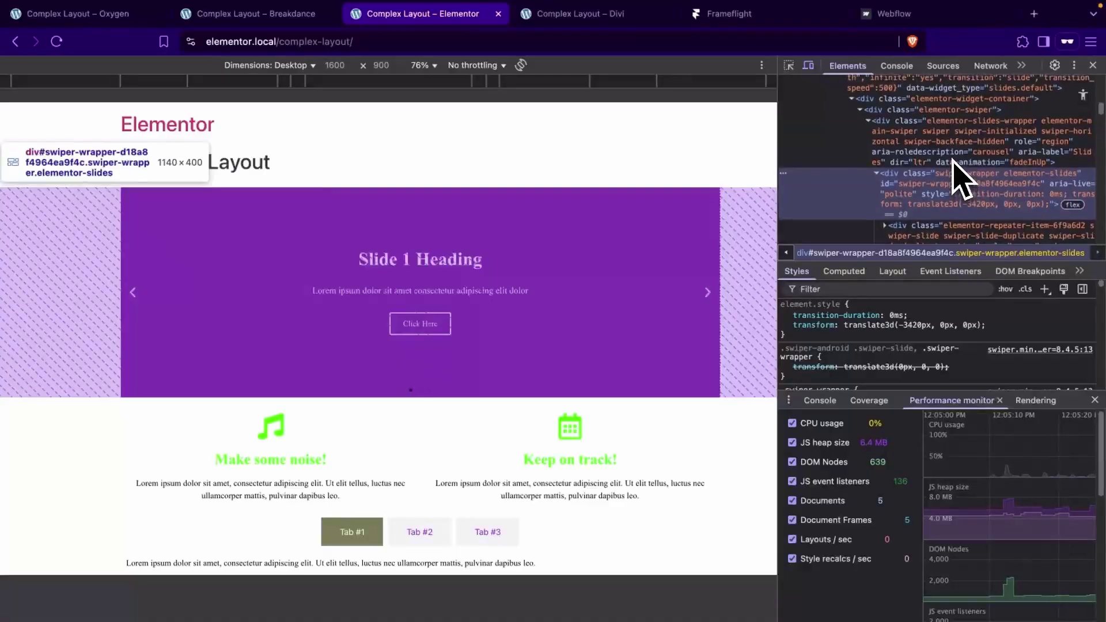
pyautogui.click(934, 151)
pyautogui.scroll(2, 933, 149)
pyautogui.click(935, 148)
pyautogui.scroll(1, 934, 151)
pyautogui.scroll(2, 939, 173)
pyautogui.click(939, 168)
pyautogui.scroll(3, 922, 156)
pyautogui.click(907, 141)
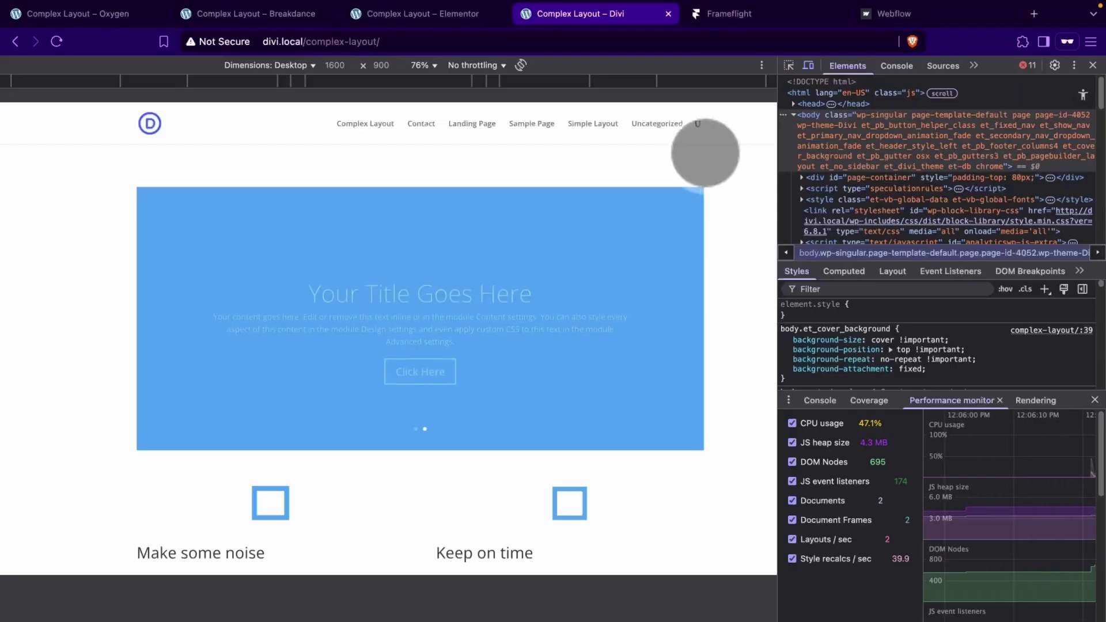
# Trace Divi's 'Your Title Goes Here' slide title up through slide, slider, row and article to div#main-content.
pyautogui.click(789, 65)
pyautogui.click(439, 271)
pyautogui.click(906, 173)
pyautogui.click(918, 209)
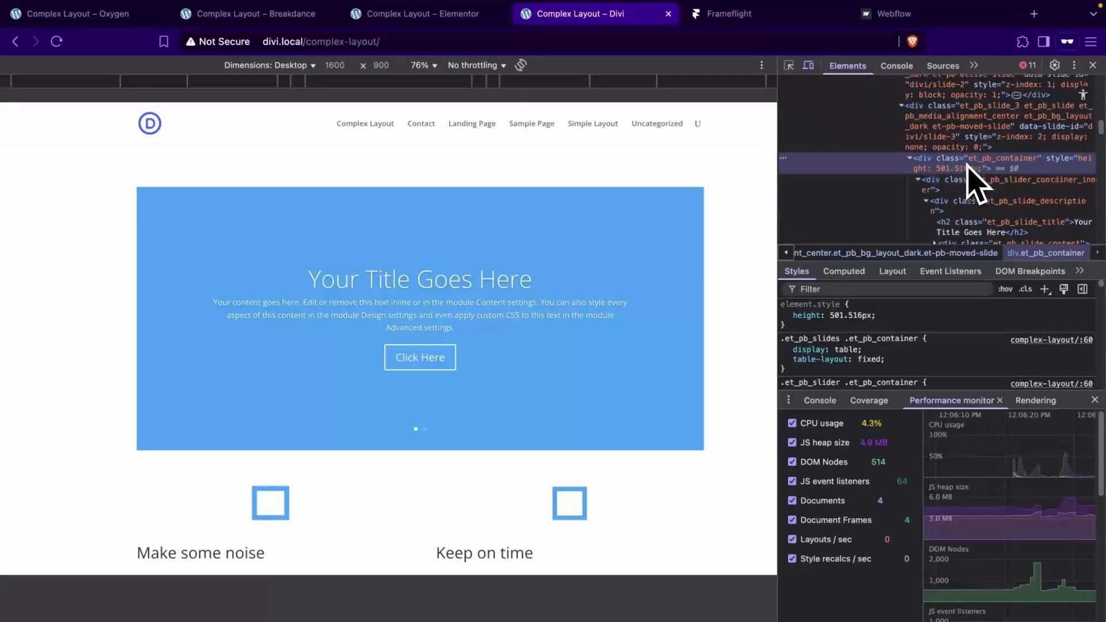
pyautogui.click(975, 210)
pyautogui.click(945, 128)
pyautogui.click(945, 205)
pyautogui.click(928, 178)
pyautogui.click(911, 132)
pyautogui.click(910, 110)
pyautogui.click(920, 172)
pyautogui.click(913, 173)
pyautogui.click(907, 151)
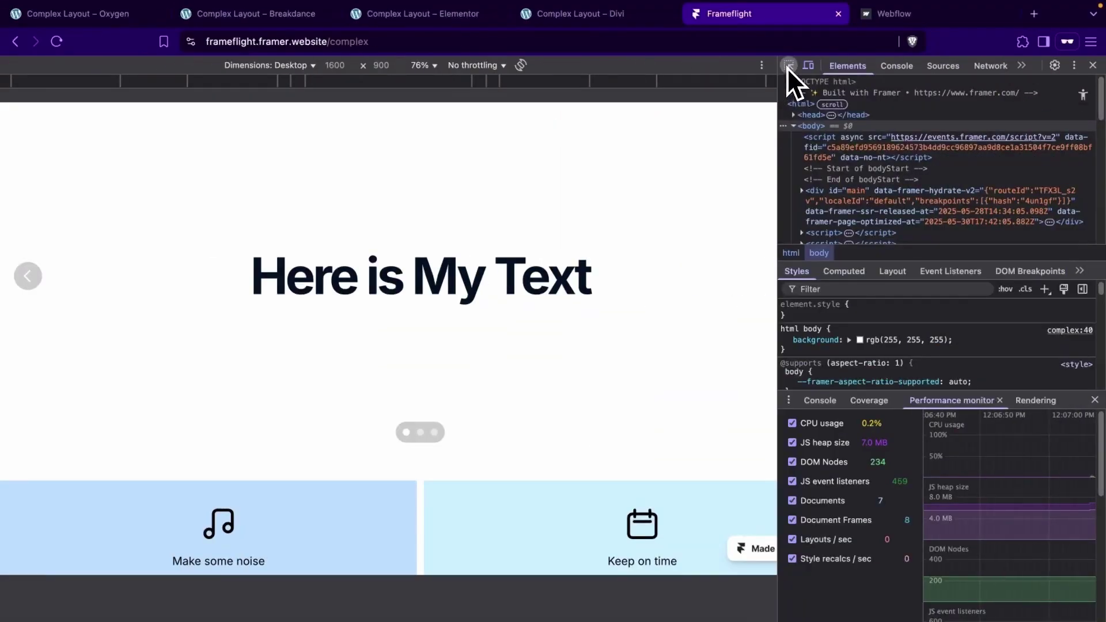
# Trace Framer's 'Here is My Text' heading up through slide, list, carousel and root to the main element.
pyautogui.click(789, 65)
pyautogui.click(541, 279)
pyautogui.click(918, 230)
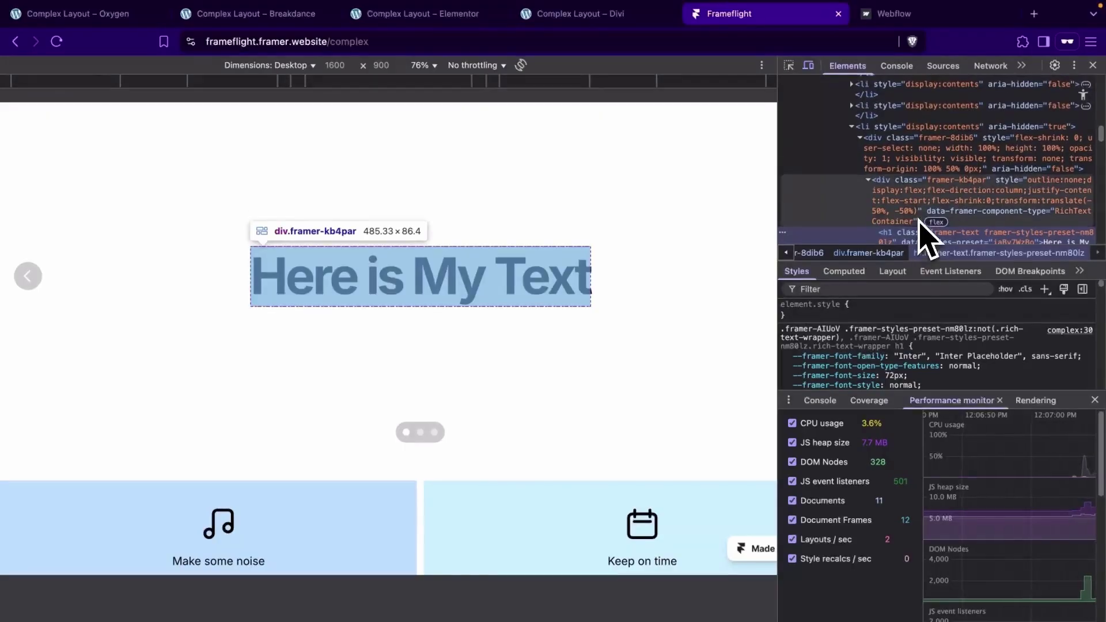
pyautogui.click(916, 193)
pyautogui.click(907, 167)
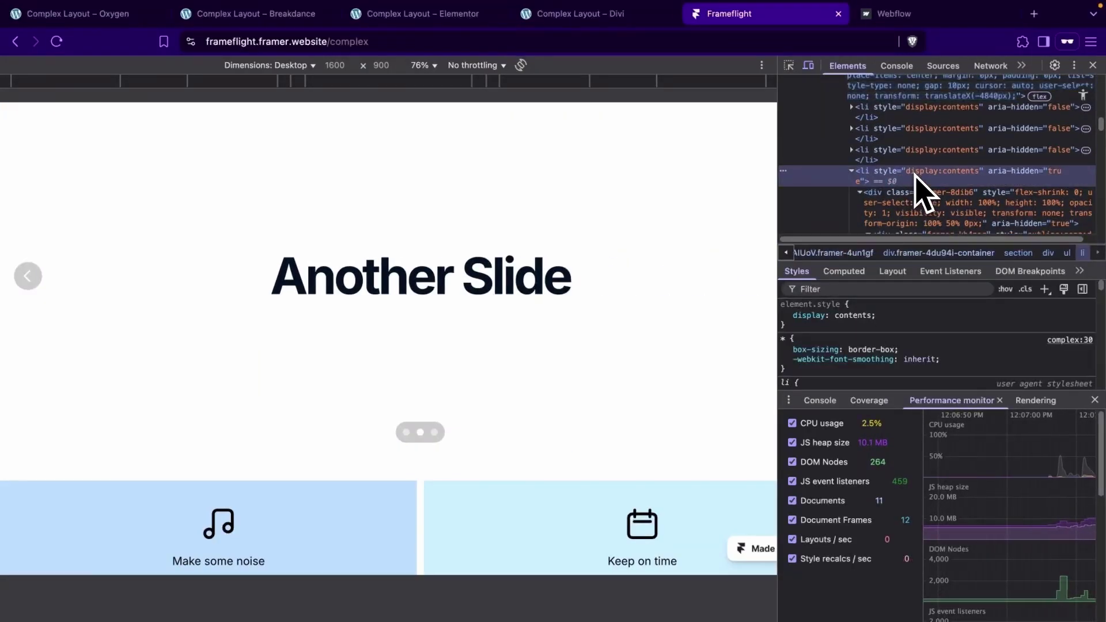
pyautogui.click(911, 198)
pyautogui.click(897, 133)
pyautogui.click(921, 204)
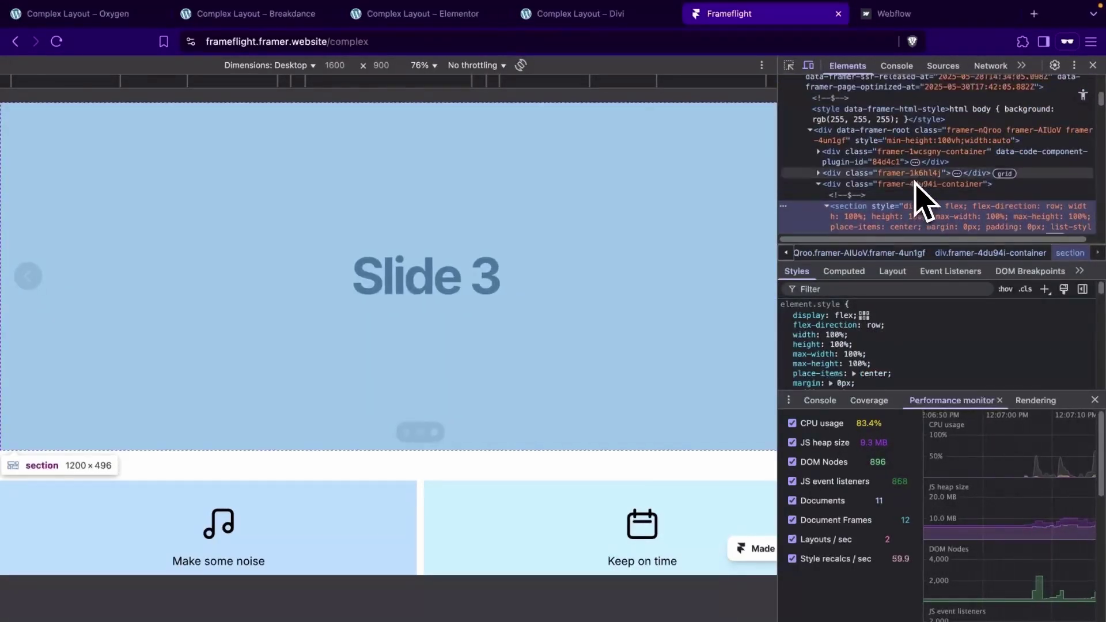
pyautogui.click(896, 134)
pyautogui.click(896, 172)
pyautogui.hotkey('ctrl', 'Right')
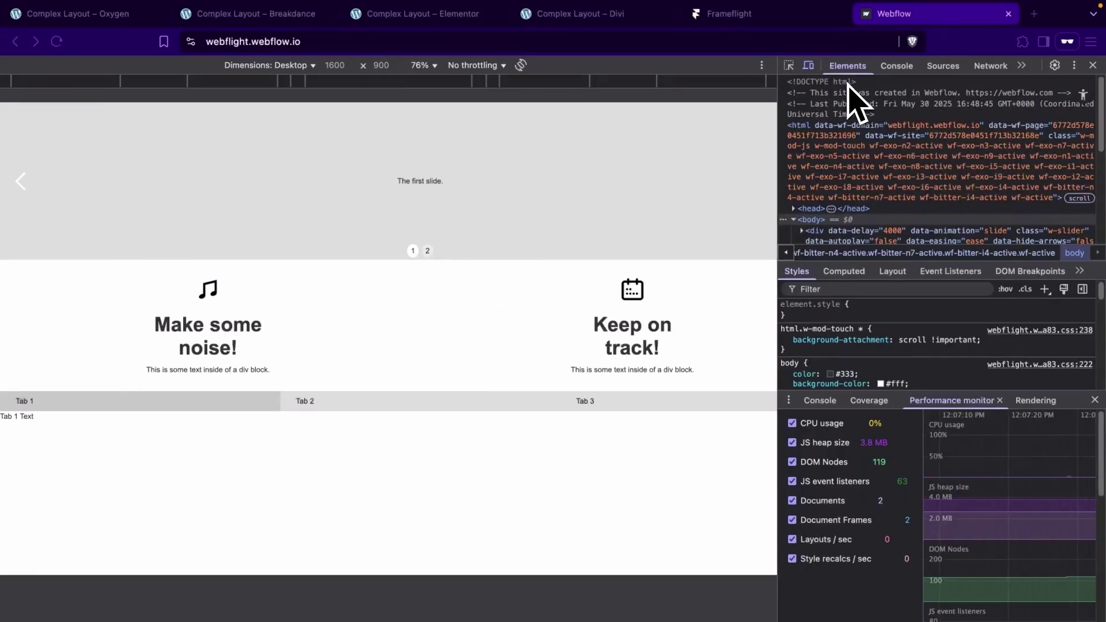
# Inspect 'The first slide.' text, then select its w-slide and the w-slider element.
pyautogui.click(789, 65)
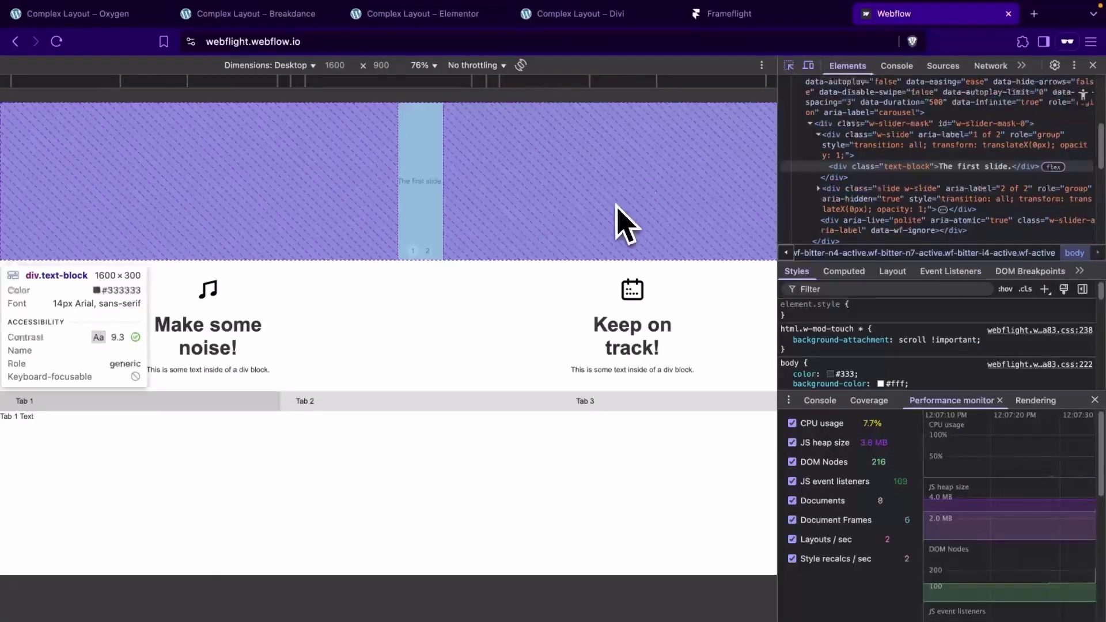
pyautogui.click(421, 183)
pyautogui.scroll(1, 847, 196)
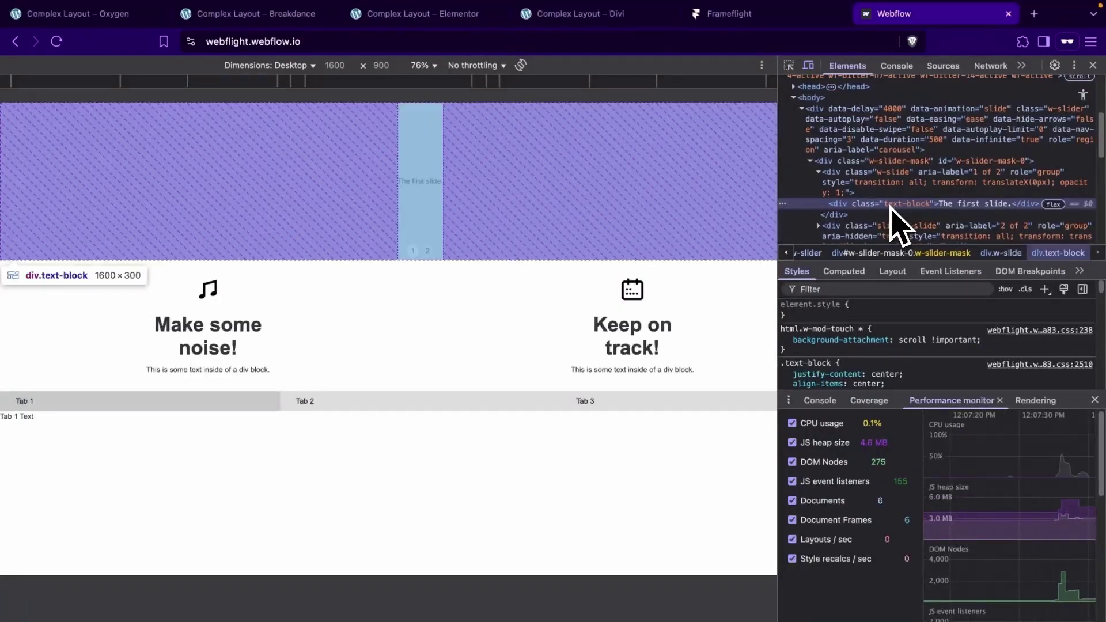
pyautogui.click(875, 180)
pyautogui.click(863, 135)
pyautogui.scroll(1, 841, 141)
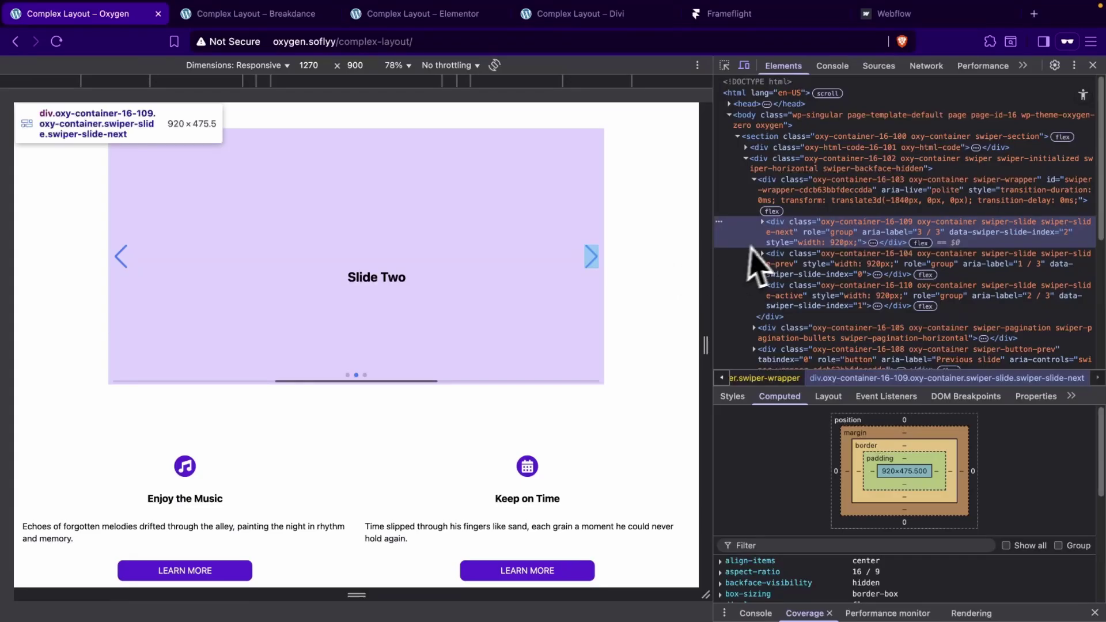
# Select Oxygen's active slide, then Breakdance's duplicated previous and active slide elements.
pyautogui.click(842, 294)
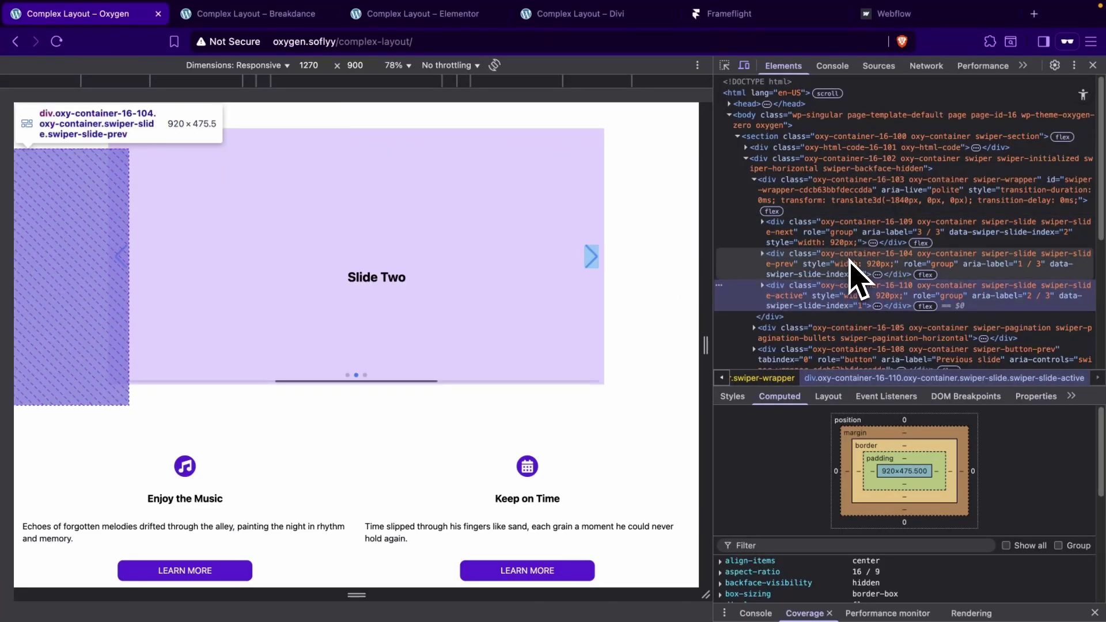
pyautogui.click(248, 14)
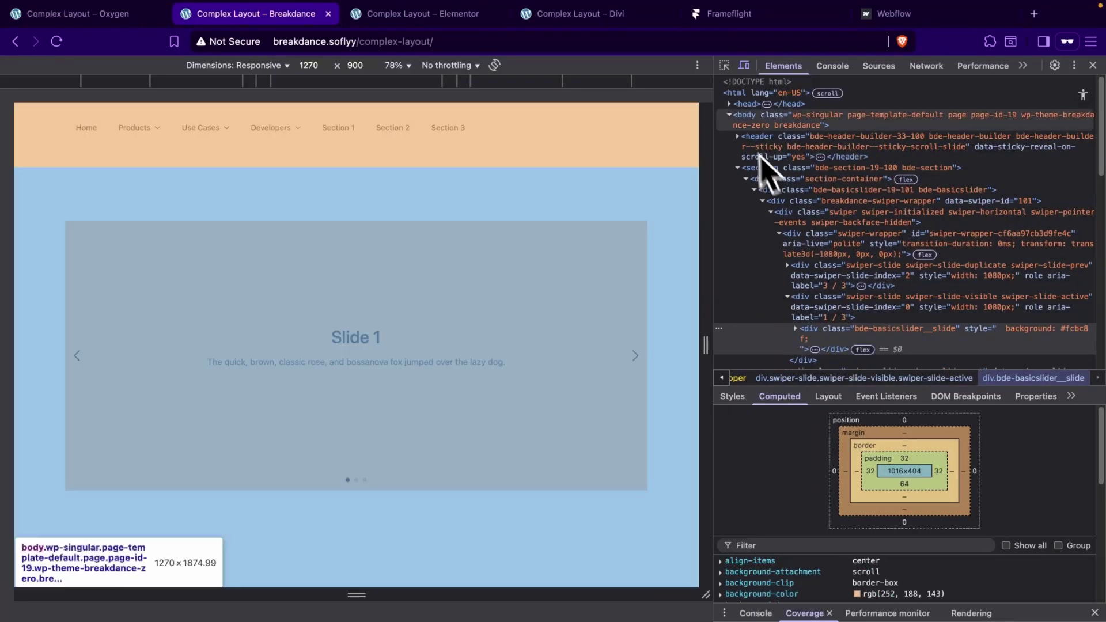
pyautogui.scroll(-2, 792, 190)
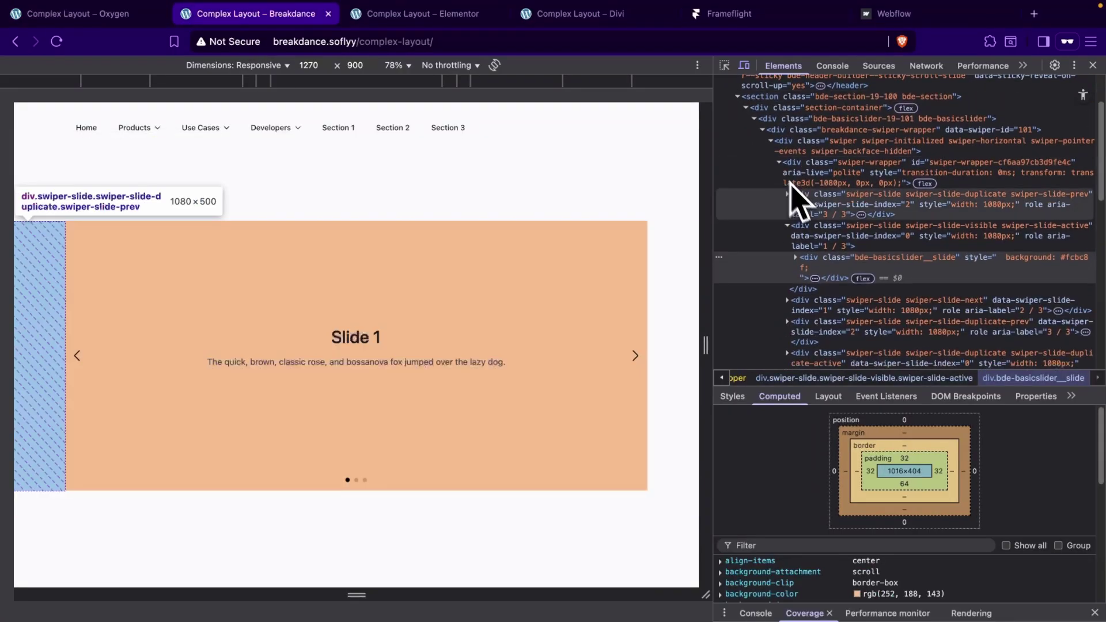
pyautogui.click(817, 218)
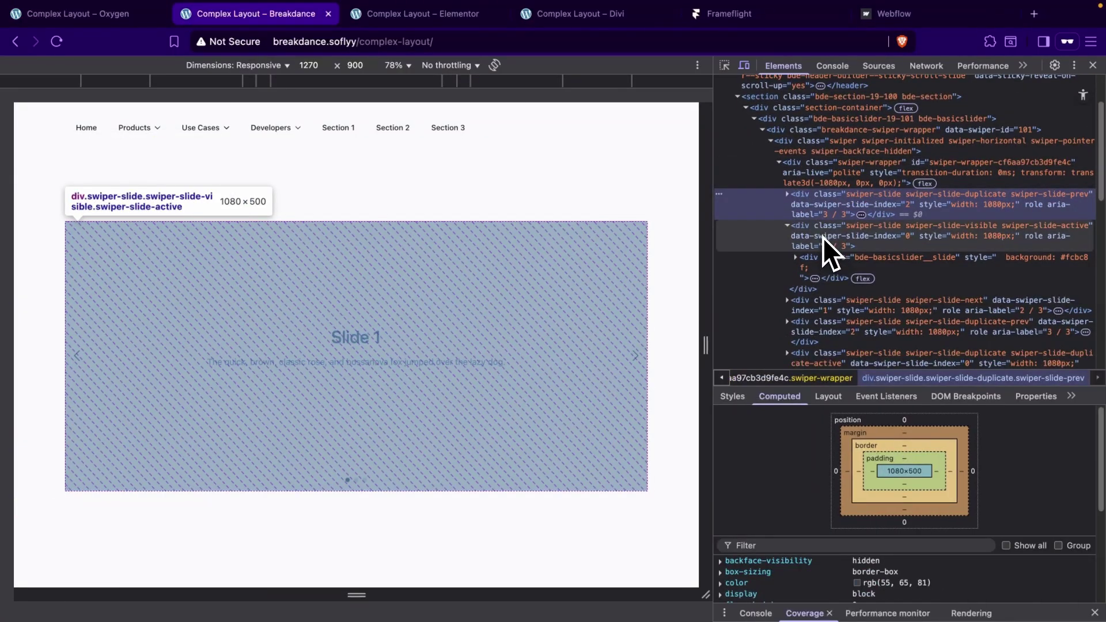
pyautogui.click(824, 237)
# Collapse Breakdance's active slide and select its next and trailing duplicate slide elements.
pyautogui.click(788, 226)
pyautogui.click(815, 269)
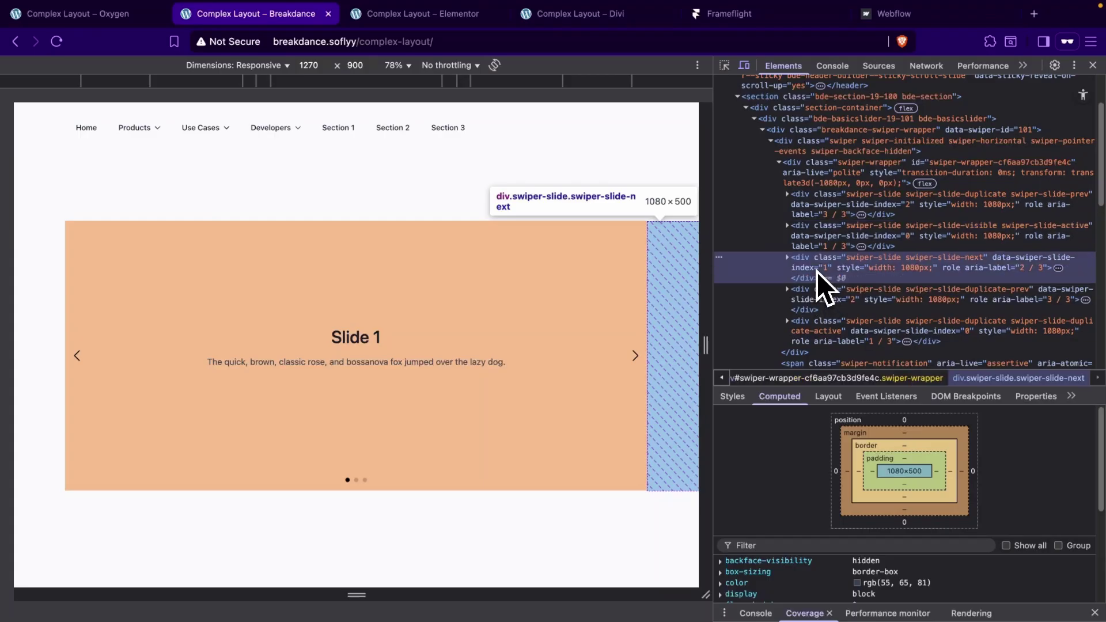
pyautogui.scroll(-1, 822, 282)
pyautogui.click(823, 277)
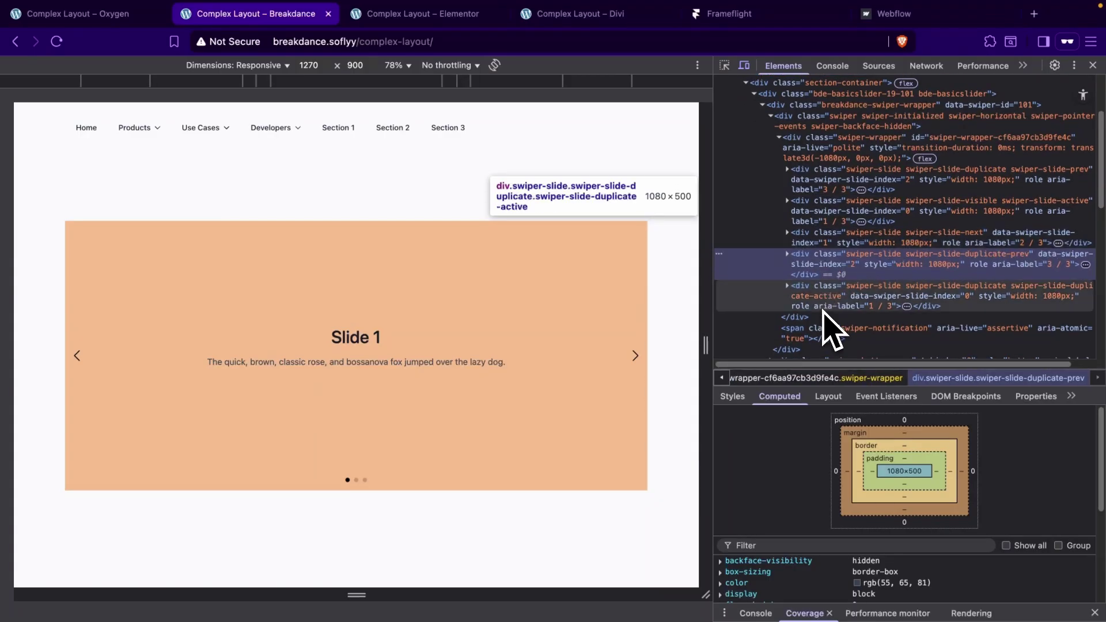
pyautogui.click(812, 299)
# Advance the Breakdance slider six times to watch the duplicate slides shift.
pyautogui.click(636, 356)
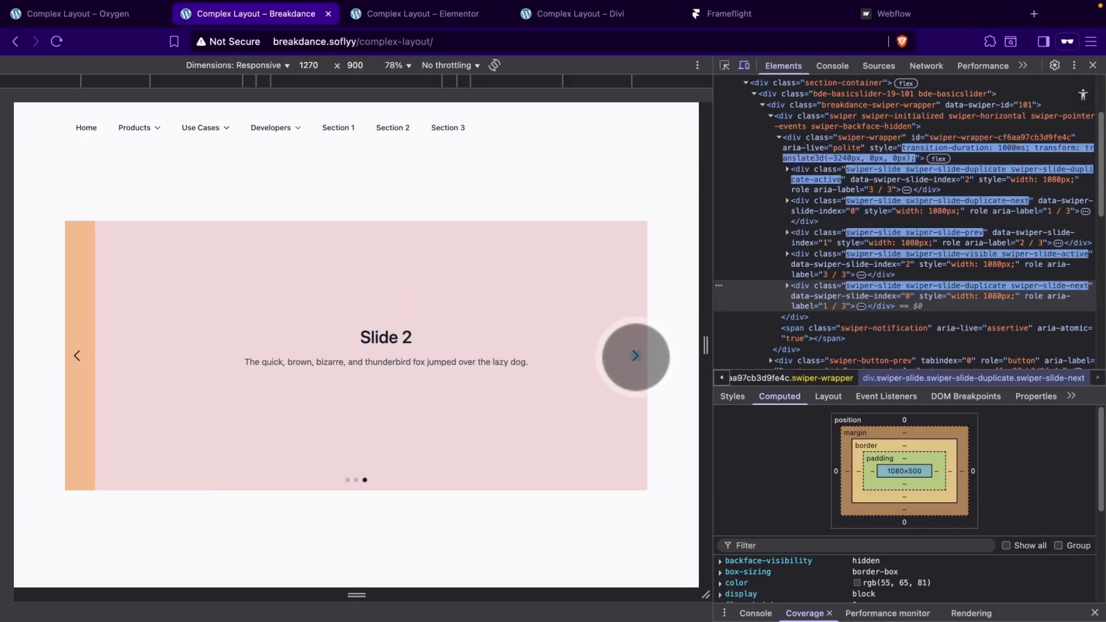
pyautogui.click(636, 355)
pyautogui.click(635, 356)
pyautogui.click(636, 355)
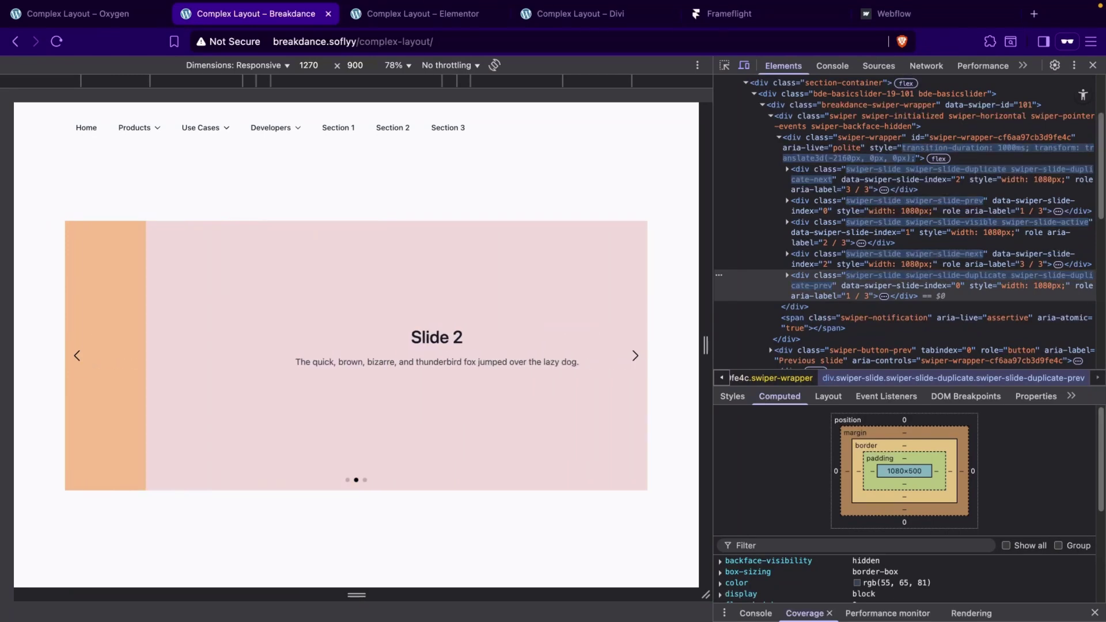
pyautogui.click(635, 356)
pyautogui.click(635, 355)
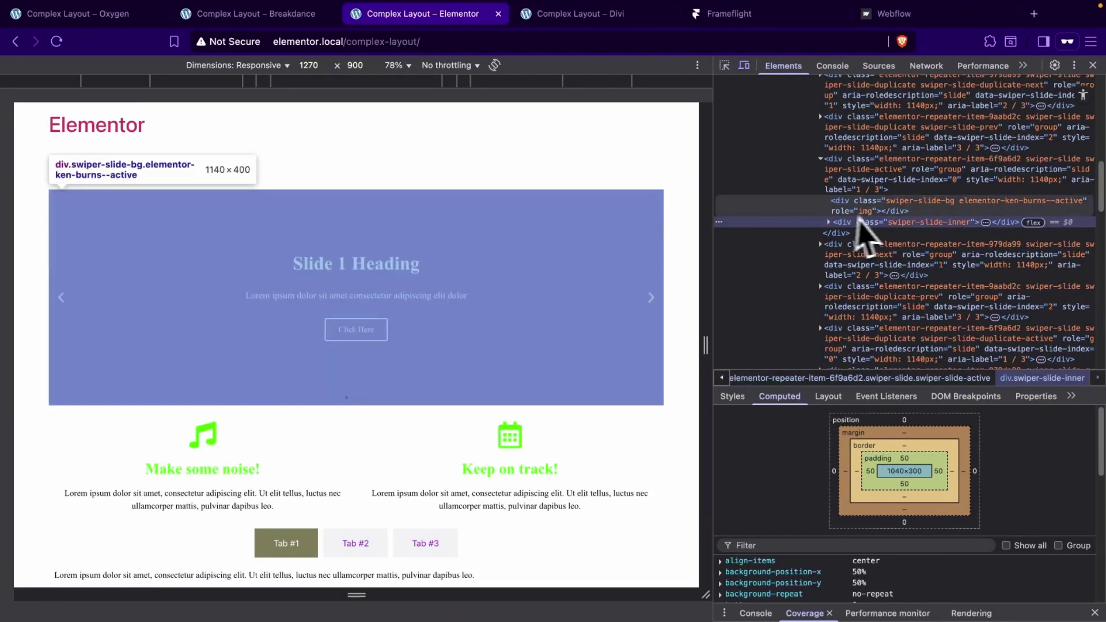
# Select Elementor's active, duplicated previous and trailing duplicate slides, including the 9aabd2c duplicate.
pyautogui.click(822, 202)
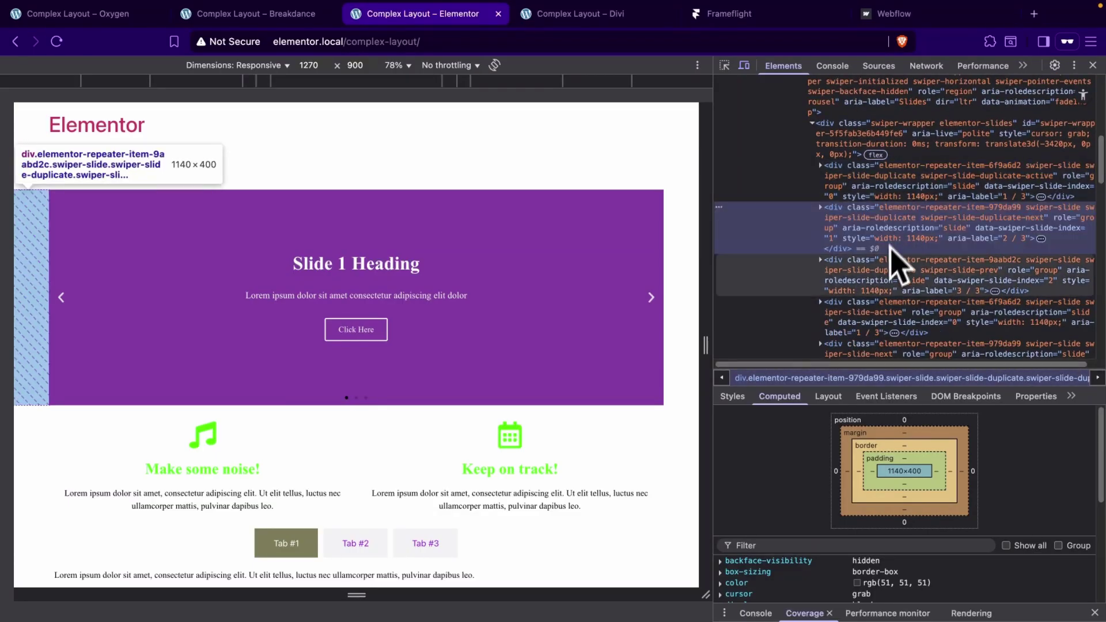
pyautogui.click(887, 265)
pyautogui.scroll(-2, 885, 271)
pyautogui.click(881, 234)
pyautogui.click(872, 227)
pyautogui.scroll(-4, 874, 253)
pyautogui.scroll(-1, 873, 241)
pyautogui.click(869, 178)
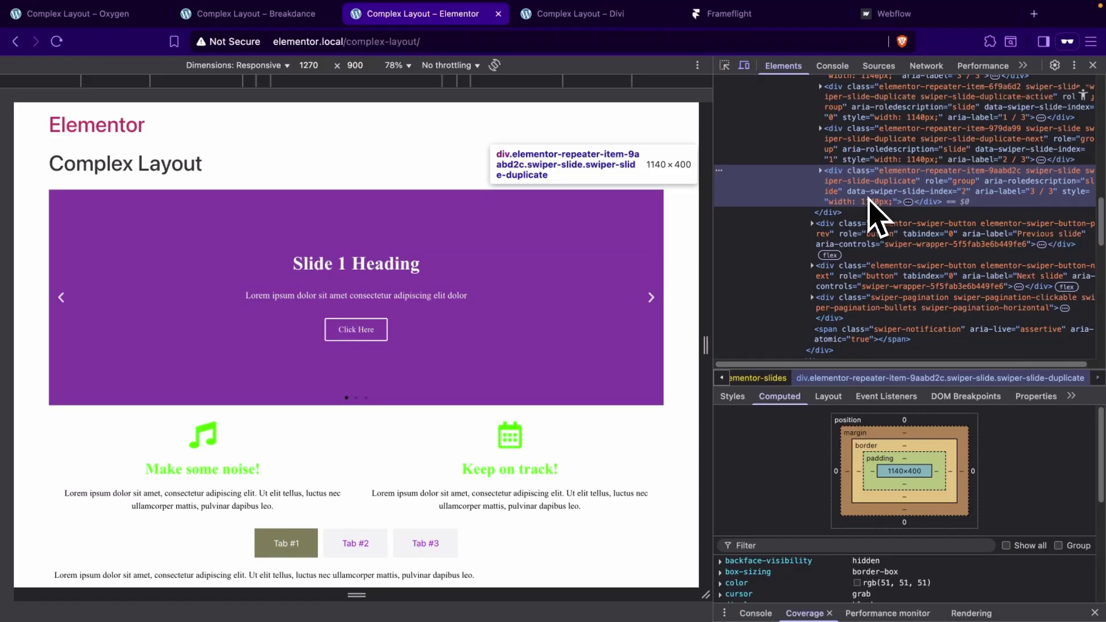
# Select Divi's second and third slide elements, et_pb_slide_4 and et_pb_slide_5.
pyautogui.scroll(5, 879, 212)
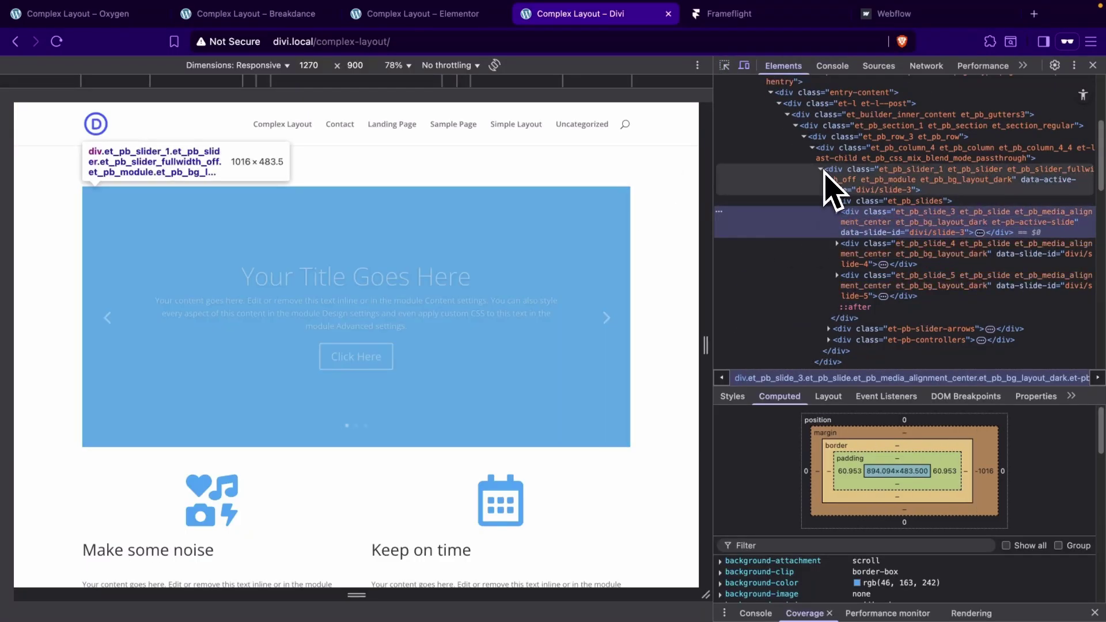
pyautogui.click(862, 250)
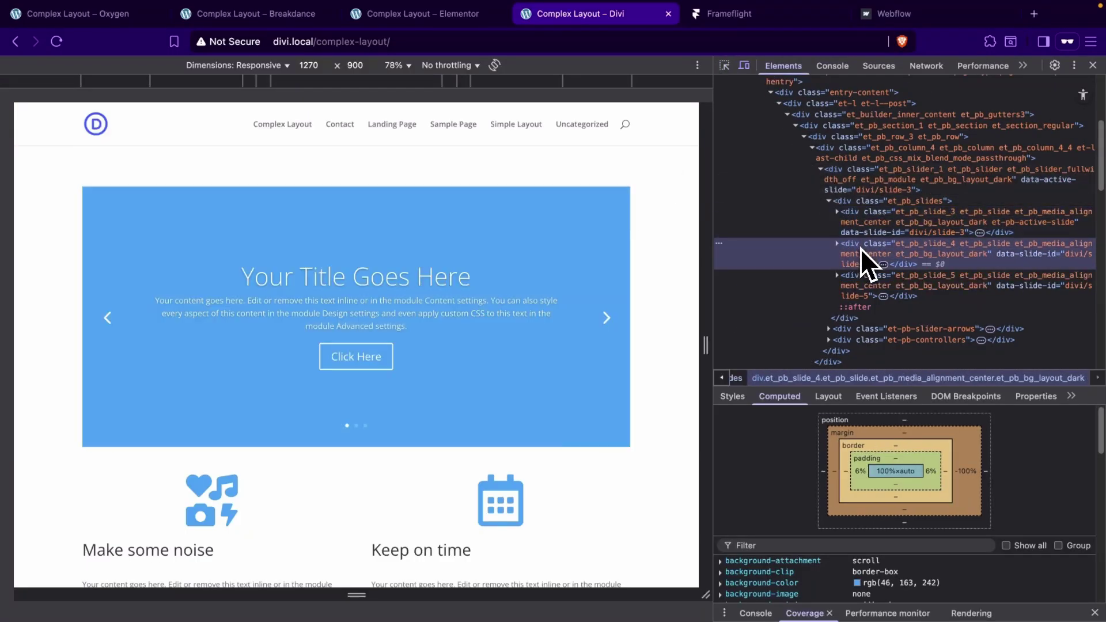
pyautogui.click(863, 289)
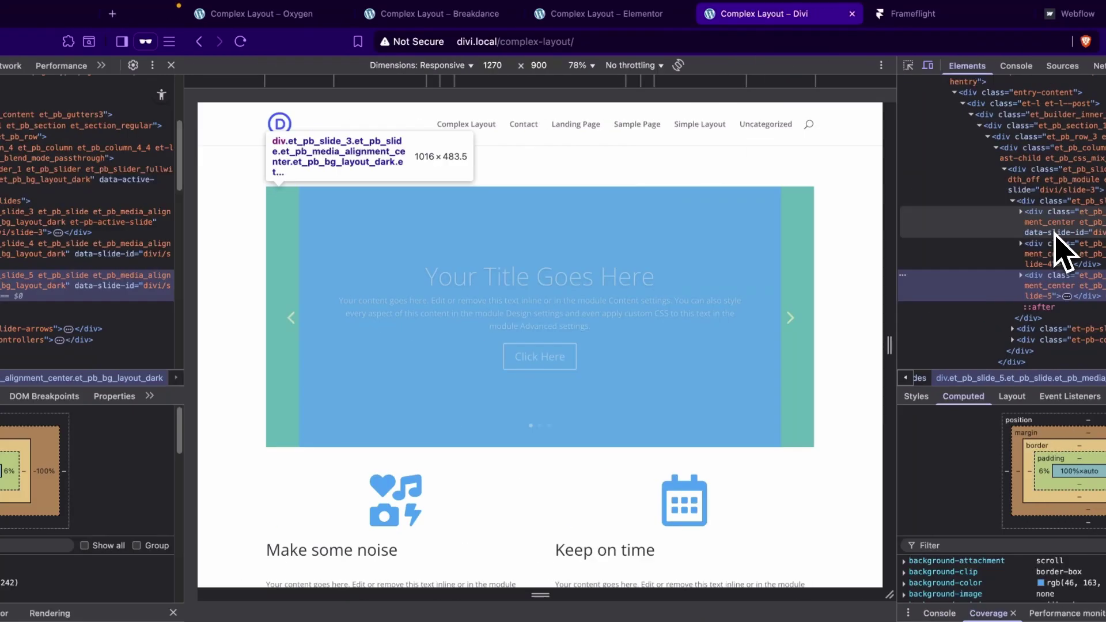
# Switch to the Framer site and pick its carousel slide with the element picker.
pyautogui.click(714, 21)
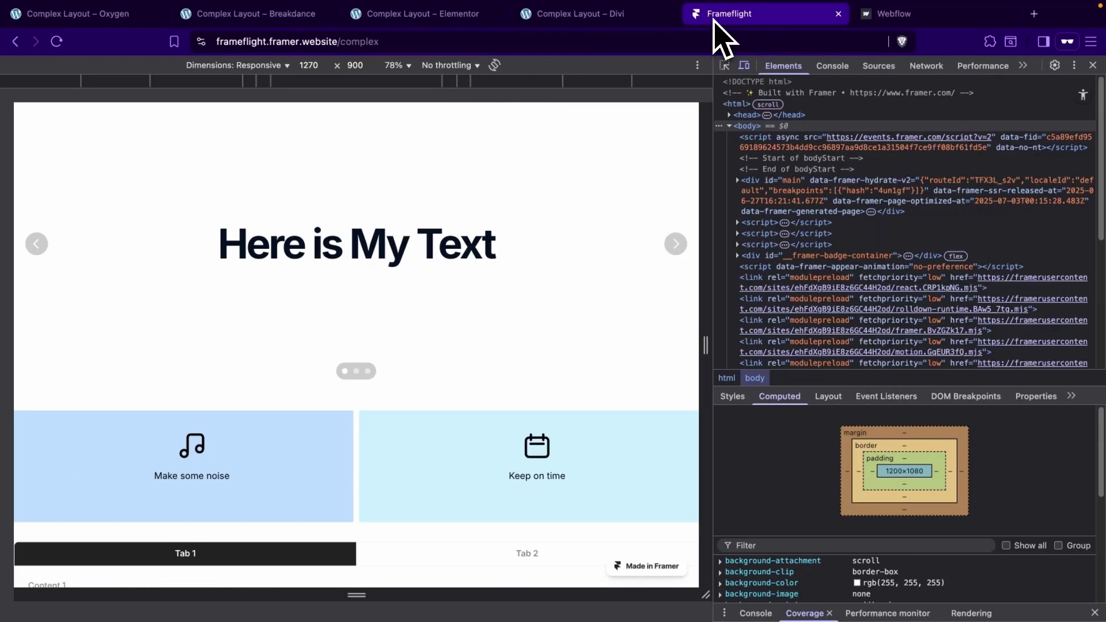
pyautogui.click(725, 65)
pyautogui.click(641, 198)
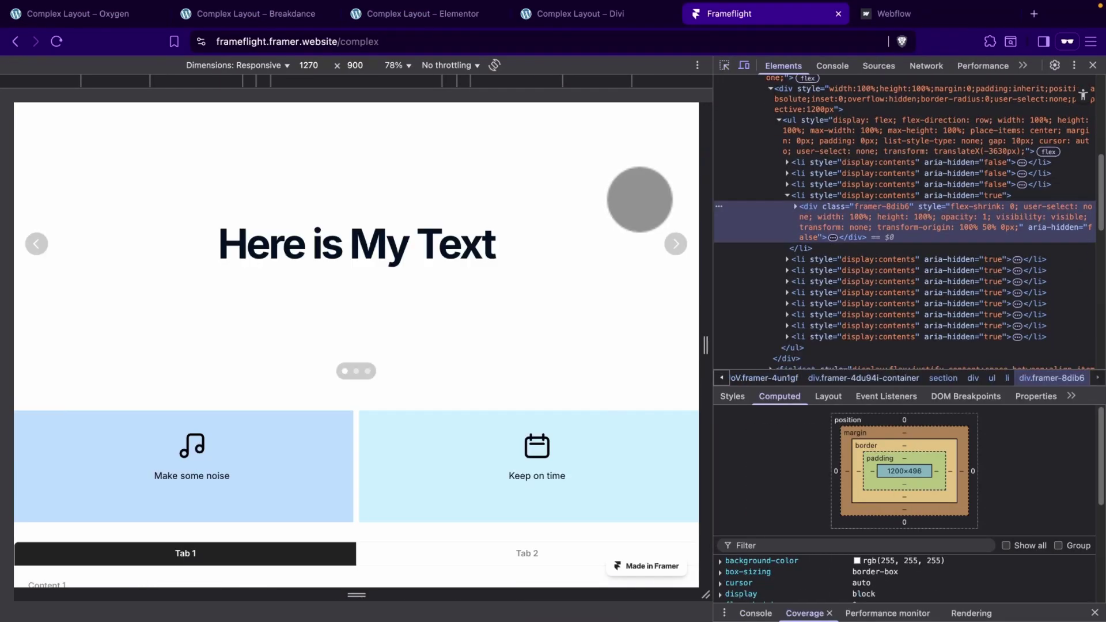
pyautogui.click(786, 195)
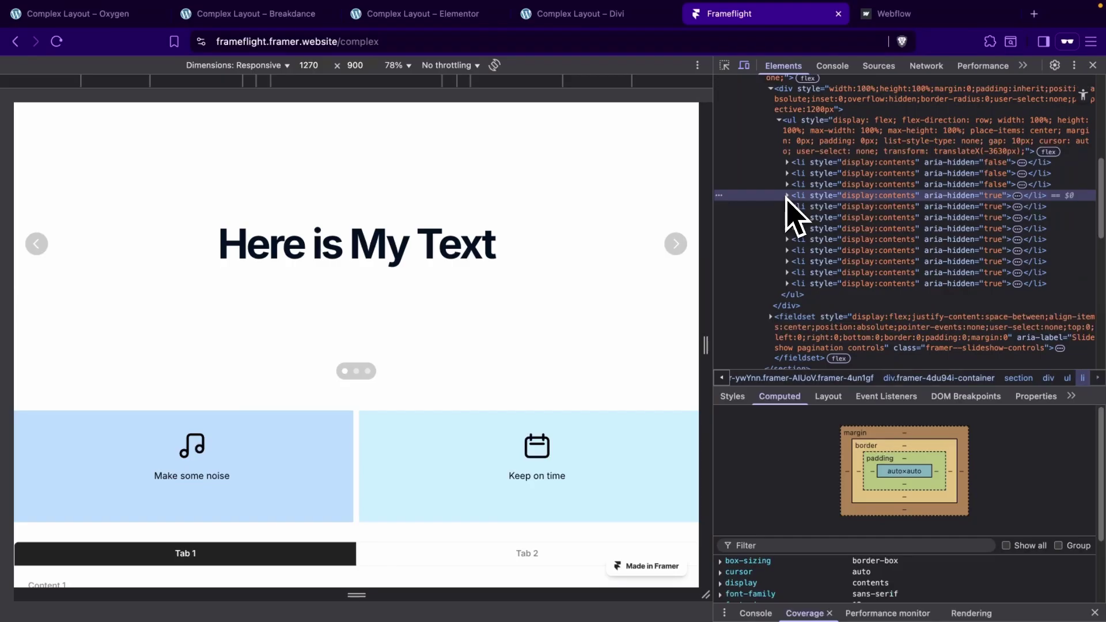
# Expand the first list item down to Slide 1's text container and select the Here is My Text heading.
pyautogui.scroll(2, 849, 214)
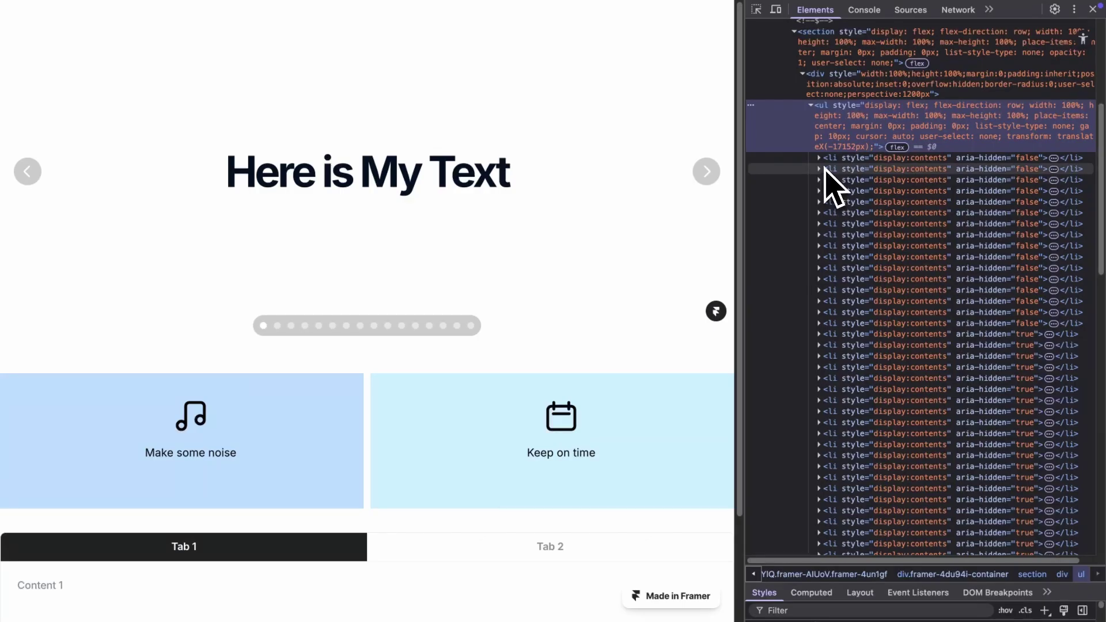
pyautogui.click(824, 160)
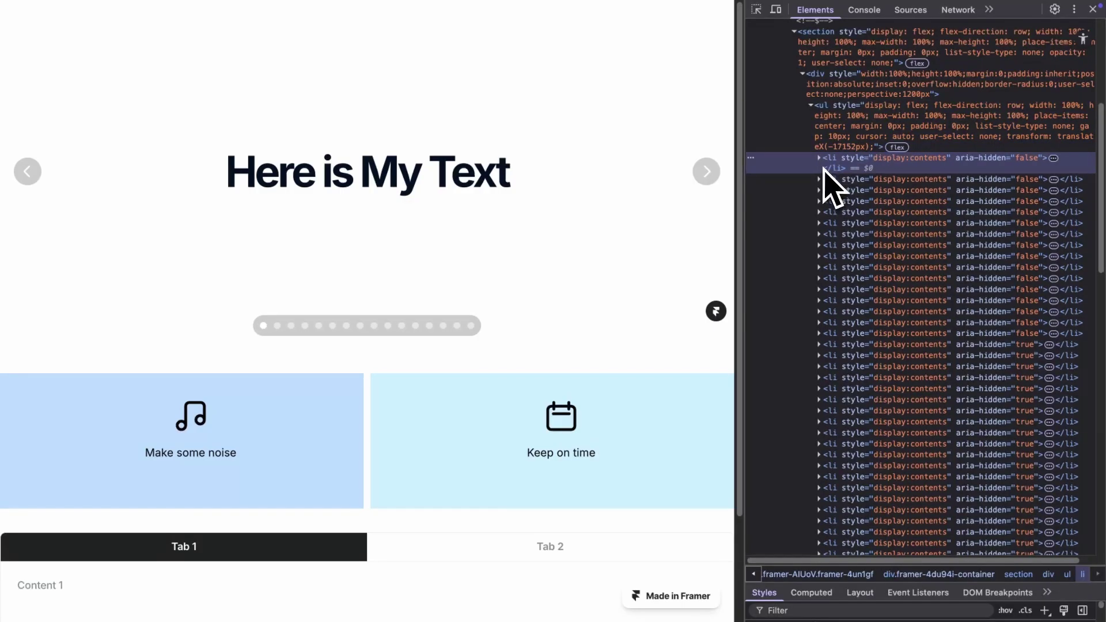
pyautogui.click(819, 158)
pyautogui.click(827, 170)
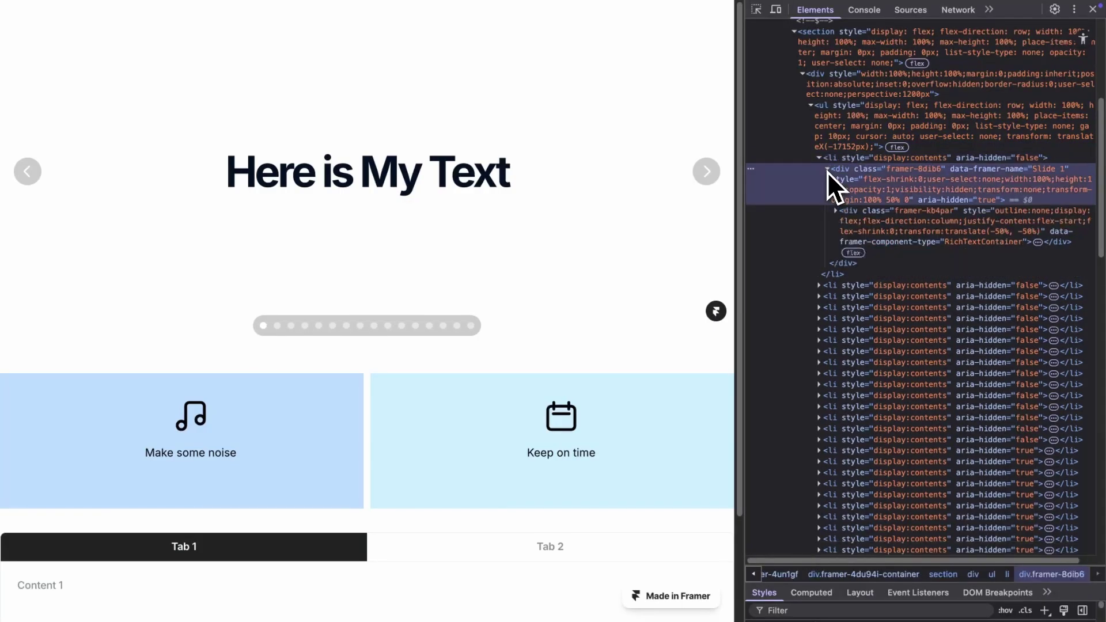
pyautogui.click(835, 212)
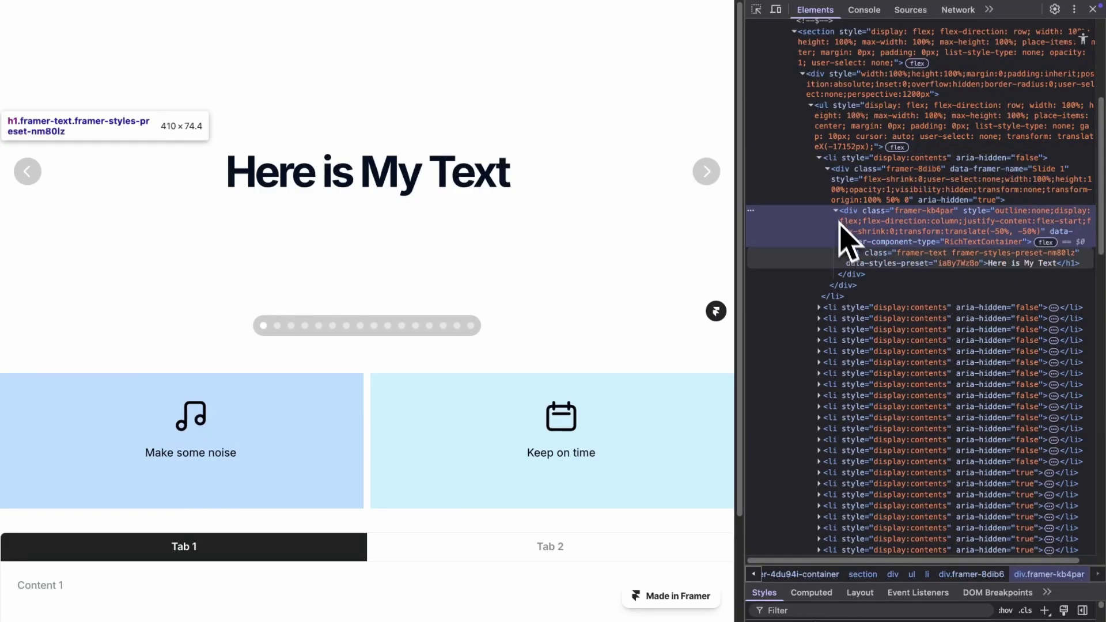
pyautogui.click(866, 260)
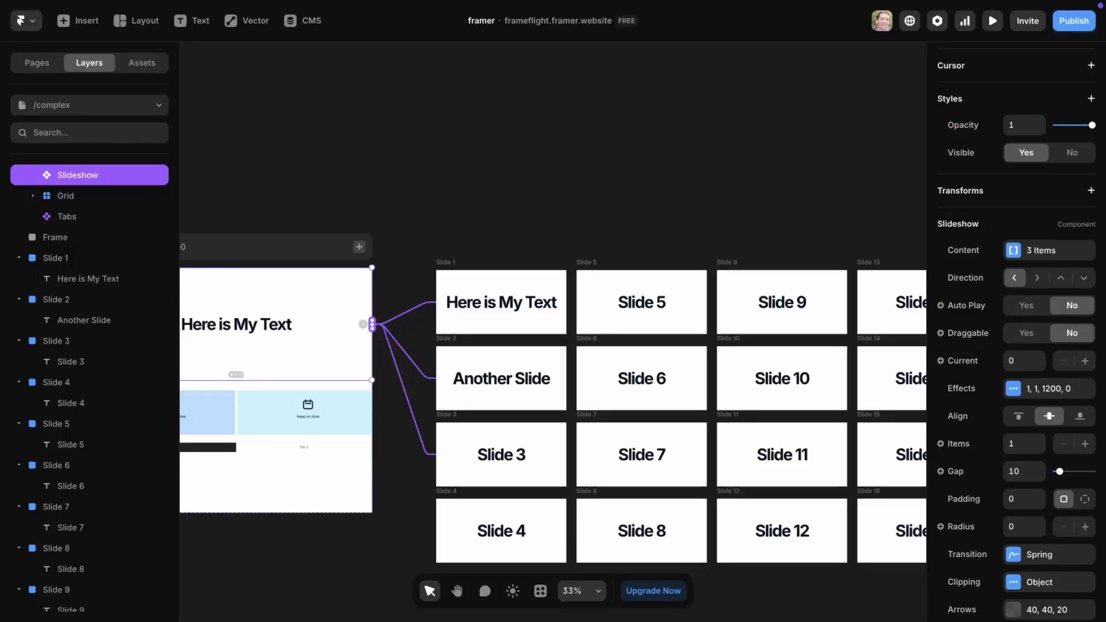
# Open the slideshow's content list and add entries for Slide 4, 5 and 6.
pyautogui.click(1037, 250)
pyautogui.click(815, 371)
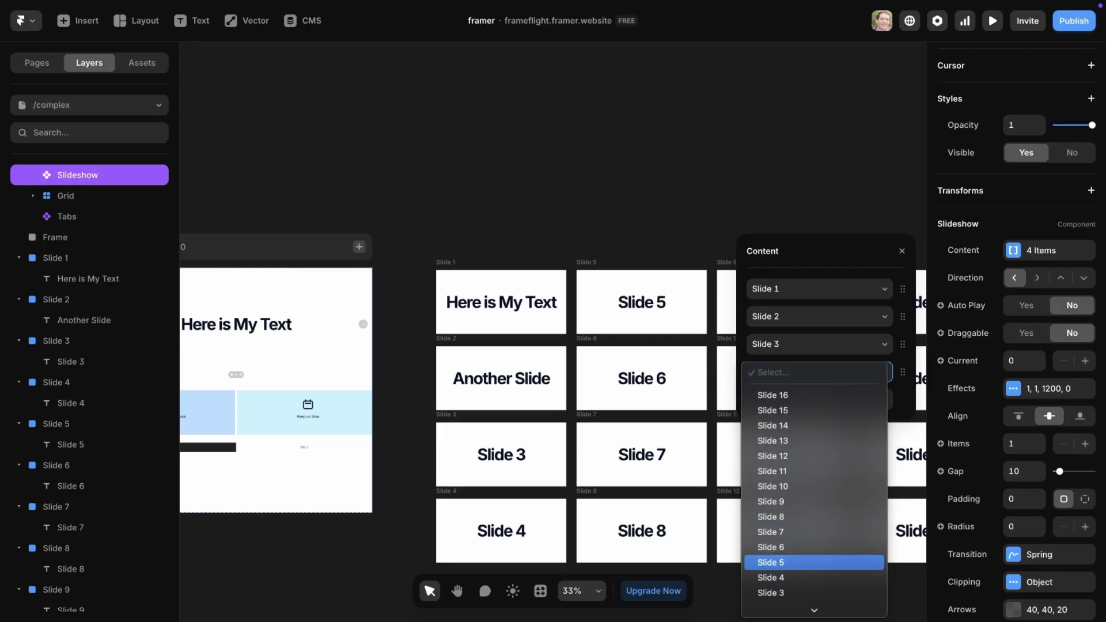
pyautogui.click(772, 578)
pyautogui.click(817, 399)
pyautogui.click(772, 589)
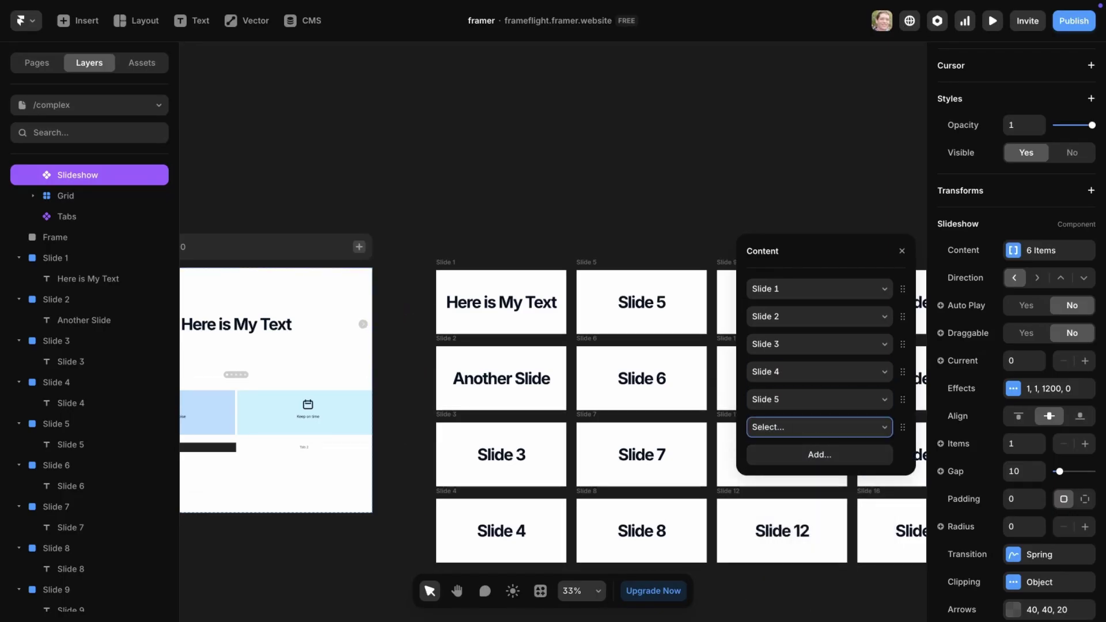
pyautogui.click(818, 427)
pyautogui.click(772, 599)
# Add slideshow entries for Slide 7, 8 and 9.
pyautogui.click(820, 454)
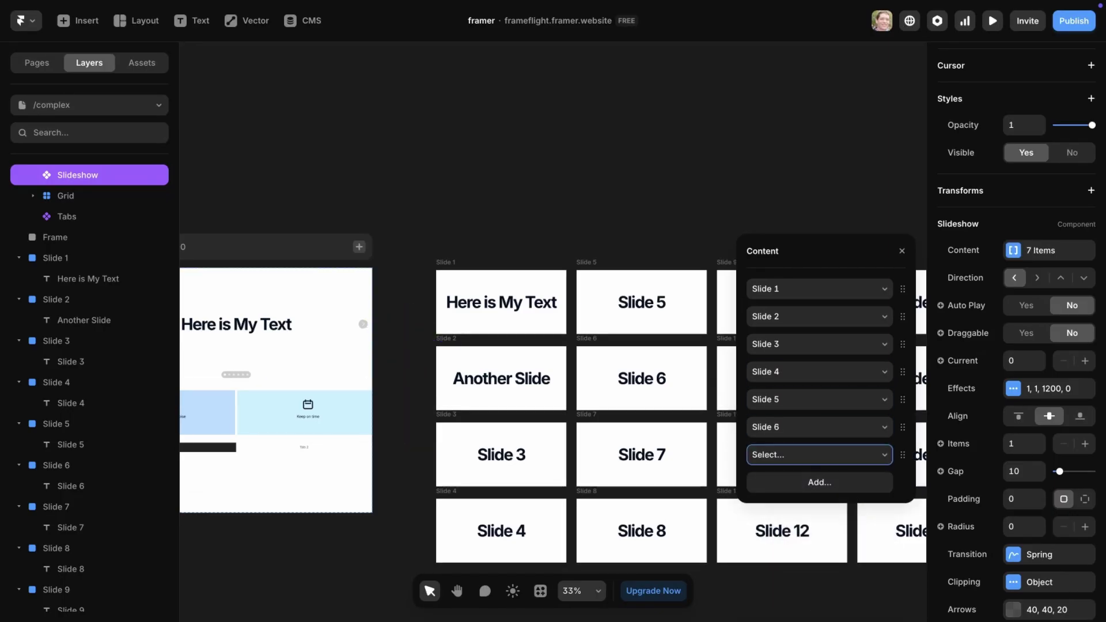
pyautogui.click(817, 455)
pyautogui.click(772, 499)
pyautogui.click(819, 482)
pyautogui.click(818, 482)
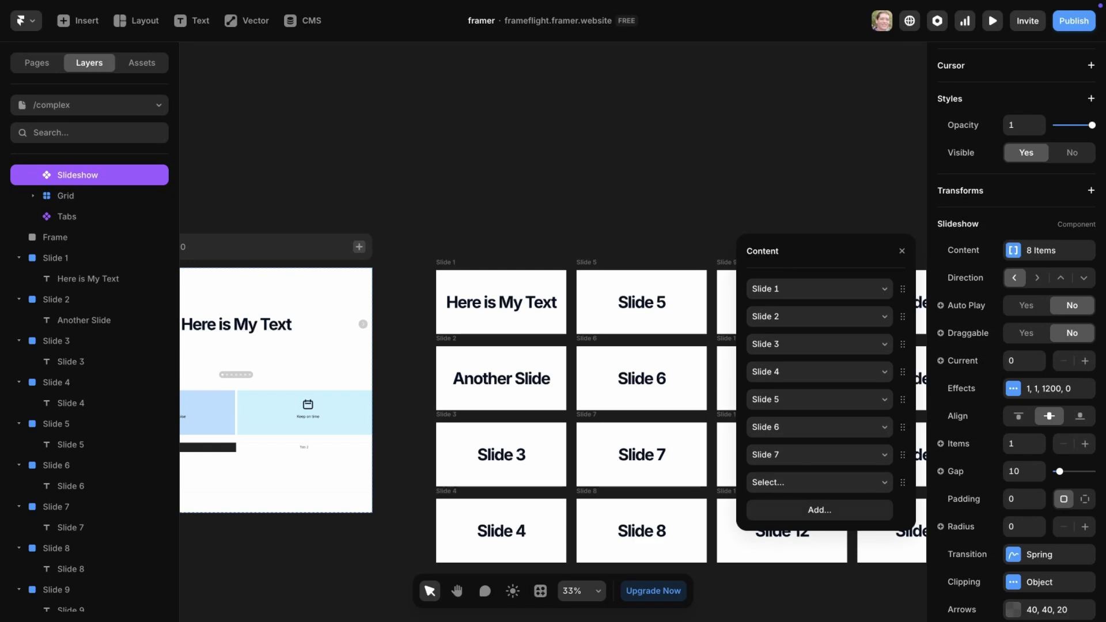
pyautogui.click(772, 483)
pyautogui.click(818, 510)
pyautogui.click(771, 484)
# Add slideshow entries for Slide 10, 11 and 12.
pyautogui.click(819, 537)
pyautogui.click(818, 538)
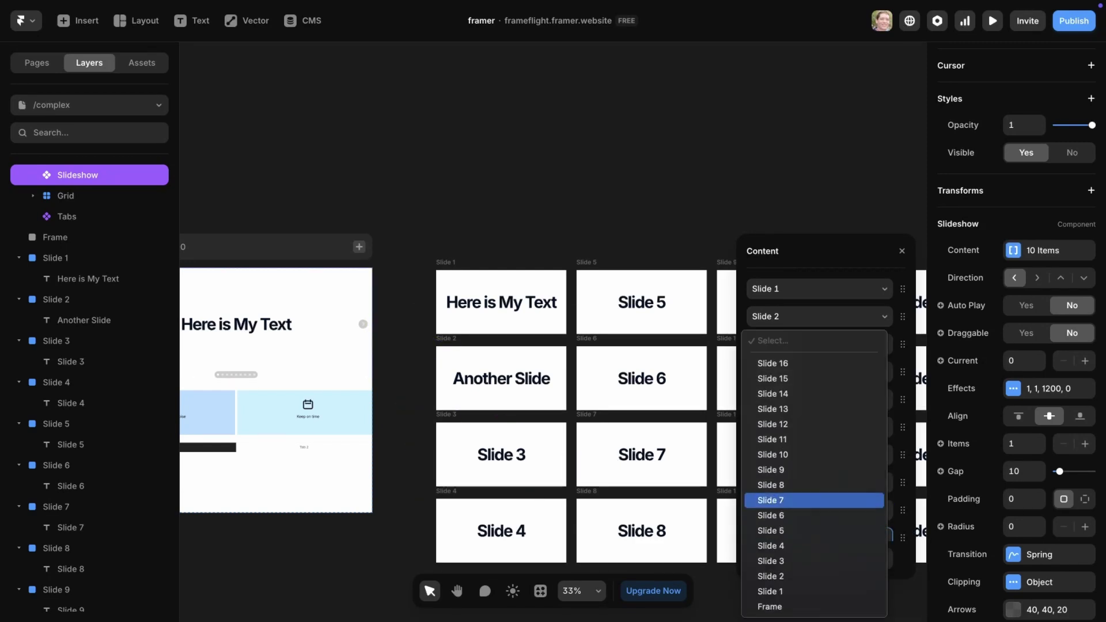
pyautogui.click(772, 453)
pyautogui.click(820, 441)
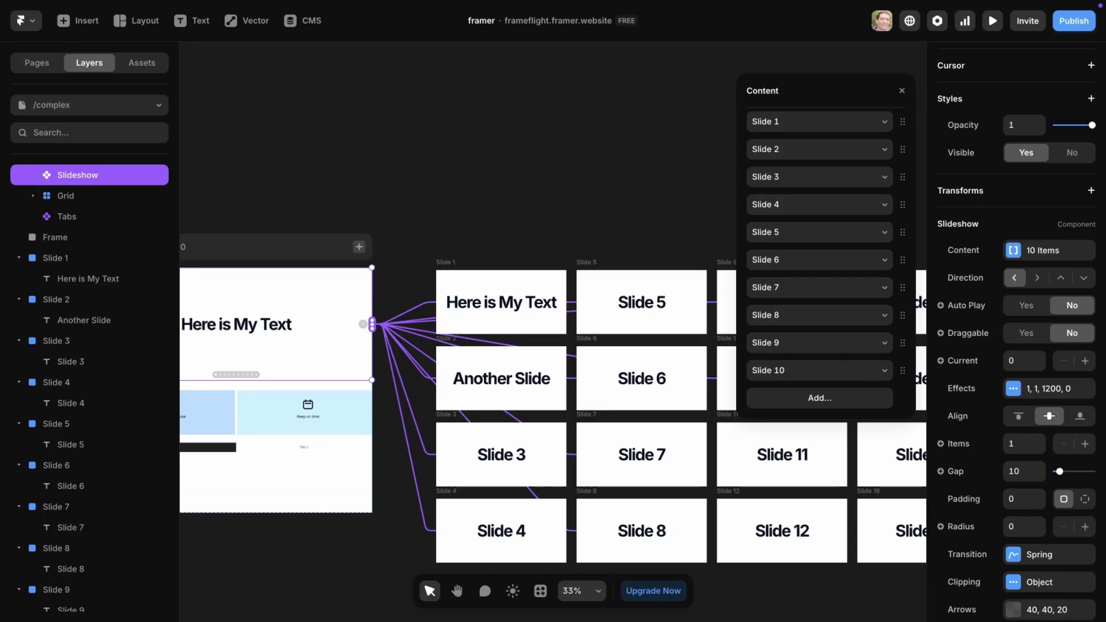
pyautogui.click(820, 395)
pyautogui.click(818, 349)
pyautogui.click(772, 449)
pyautogui.click(818, 370)
pyautogui.click(772, 453)
# Add entries for Slide 13, 14 and 15, completing the 15-item list.
pyautogui.click(820, 397)
pyautogui.click(818, 371)
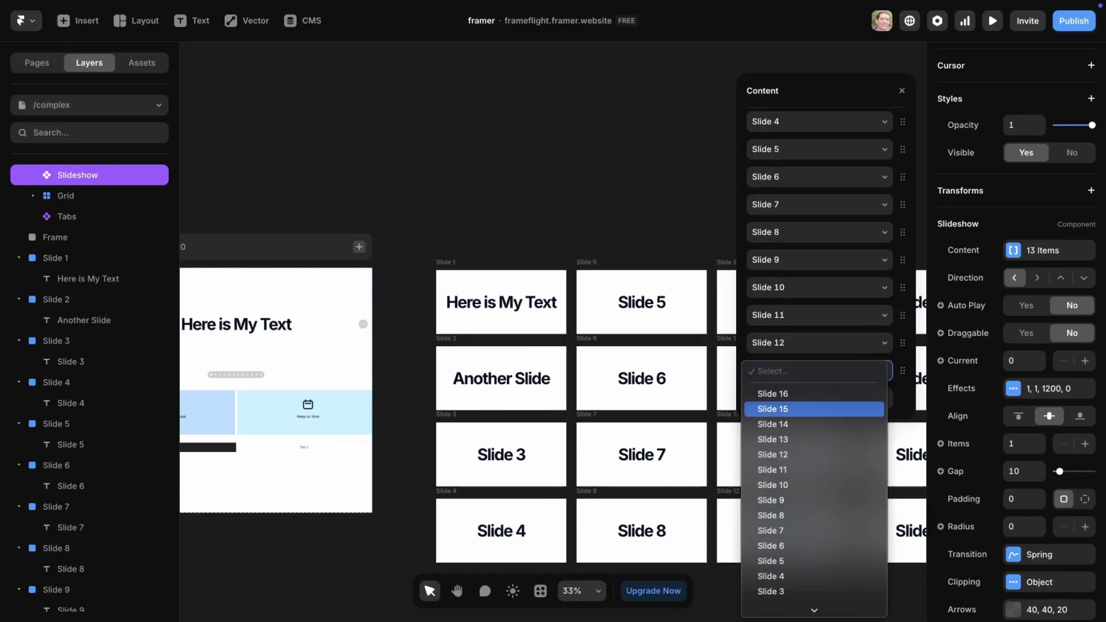
pyautogui.click(772, 453)
pyautogui.click(820, 397)
pyautogui.click(818, 385)
pyautogui.click(771, 438)
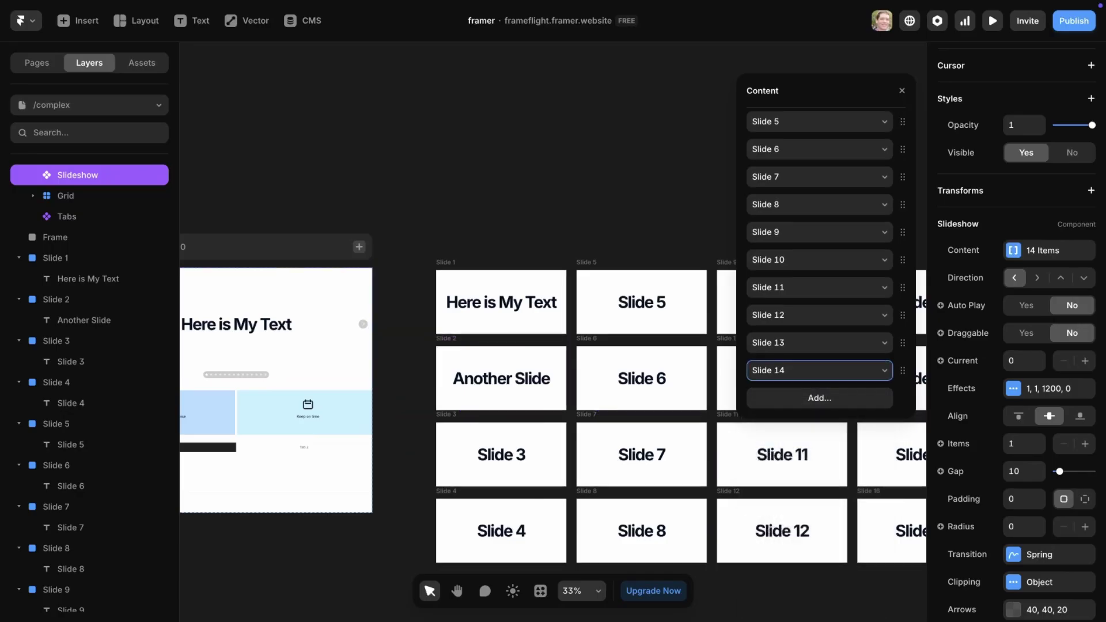
pyautogui.click(820, 398)
pyautogui.click(818, 371)
pyautogui.click(772, 410)
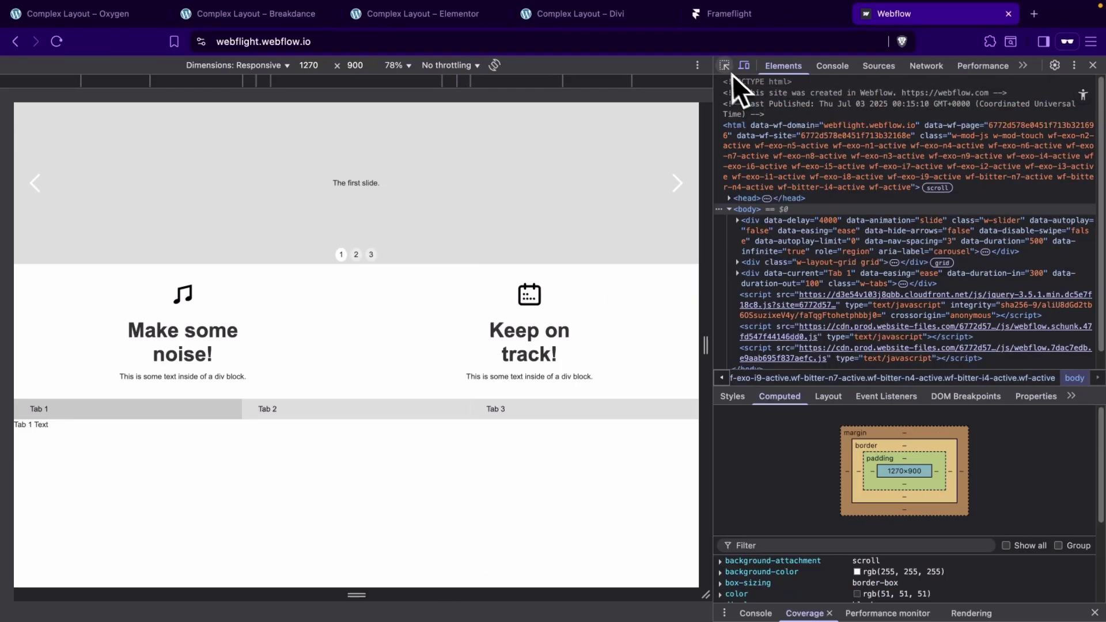
# Inspect the Webflow slider and collapse its first w-slide node, showing three slides.
pyautogui.click(724, 65)
pyautogui.scroll(-3, 795, 271)
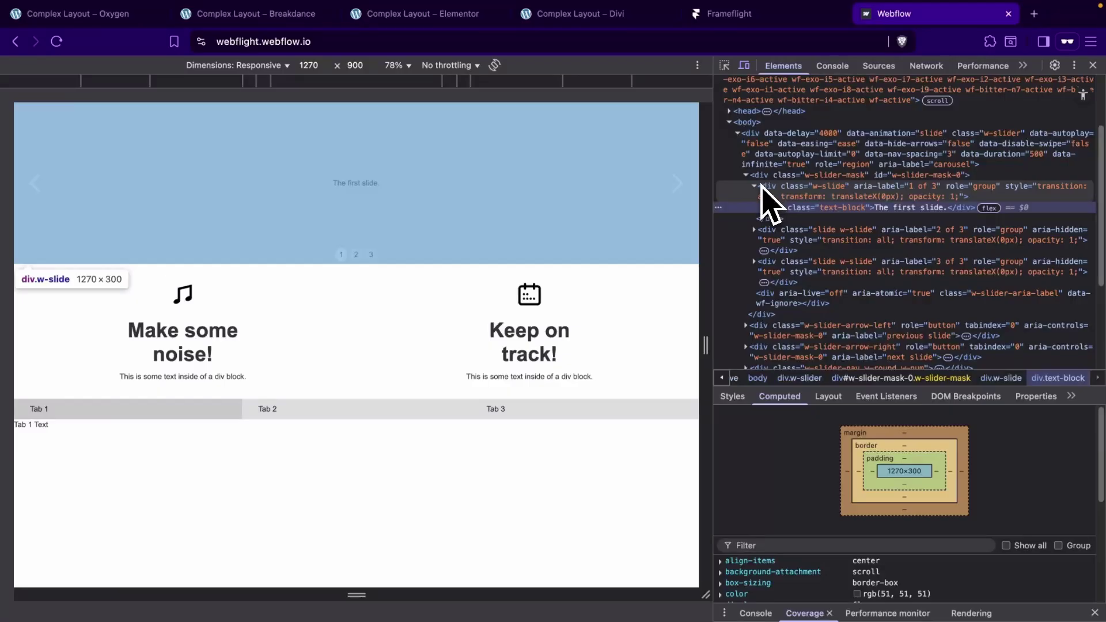
pyautogui.click(754, 187)
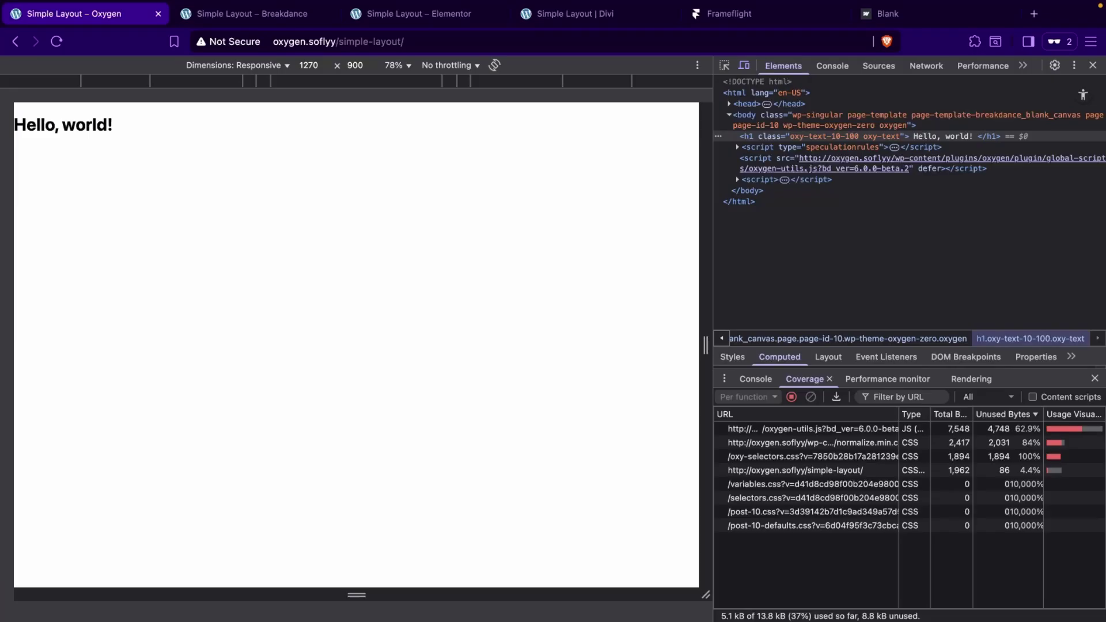
# Move from Oxygen's simple layout coverage to the Breakdance simple layout tab.
pyautogui.hotkey('ctrl', 'Tab')
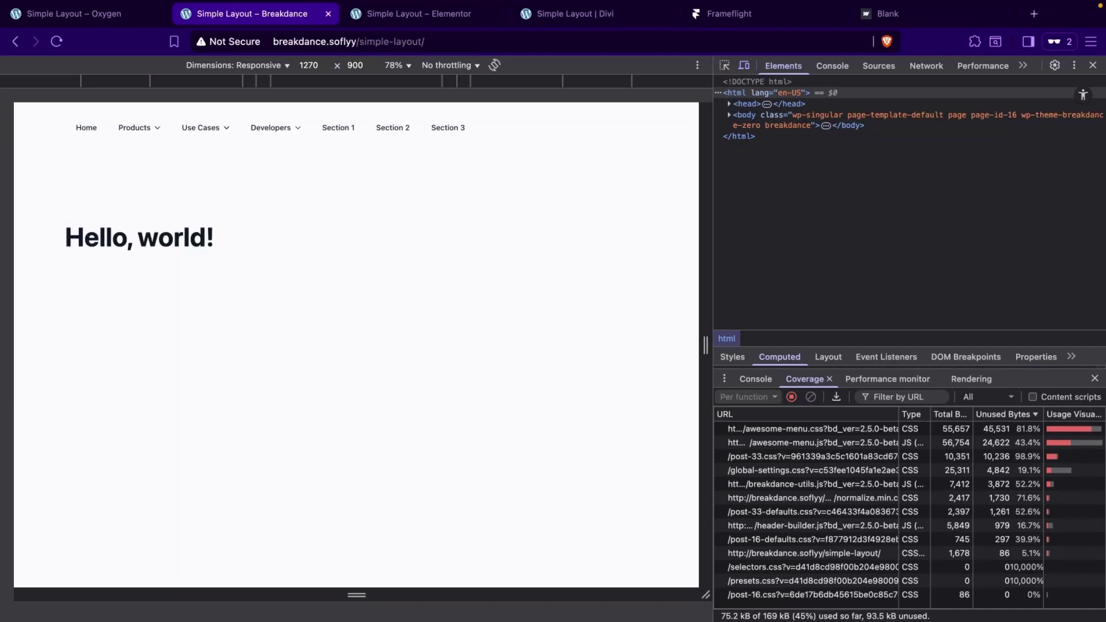
# Cycle through the Elementor, Divi, Framer and Webflow simple pages, reloading Webflow to refresh coverage.
pyautogui.hotkey('ctrl', 'Tab')
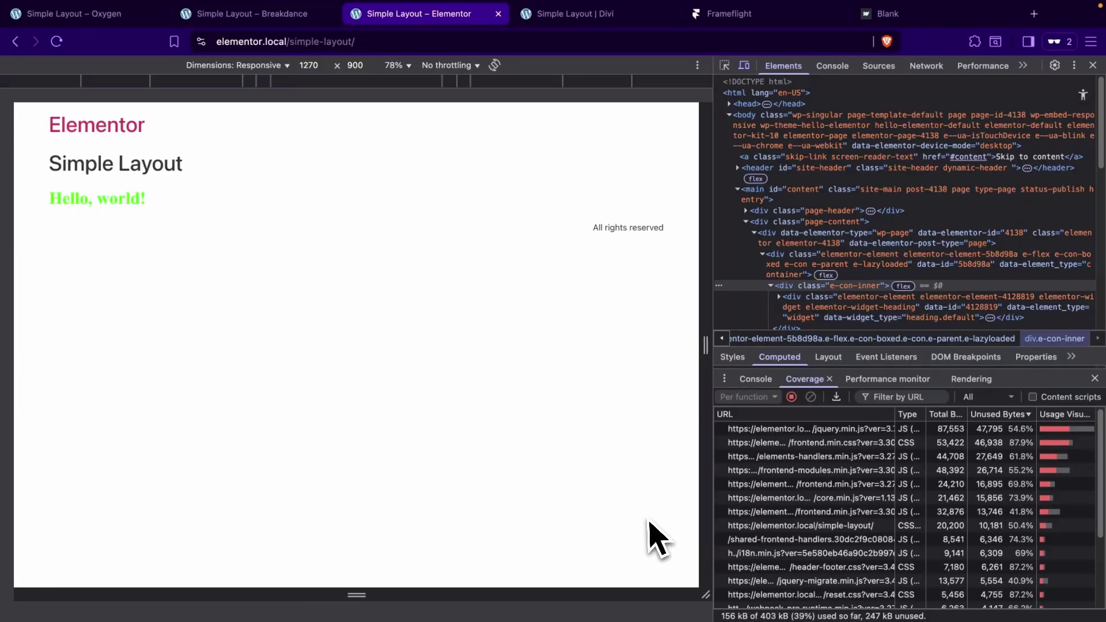
pyautogui.hotkey('ctrl', 'Tab')
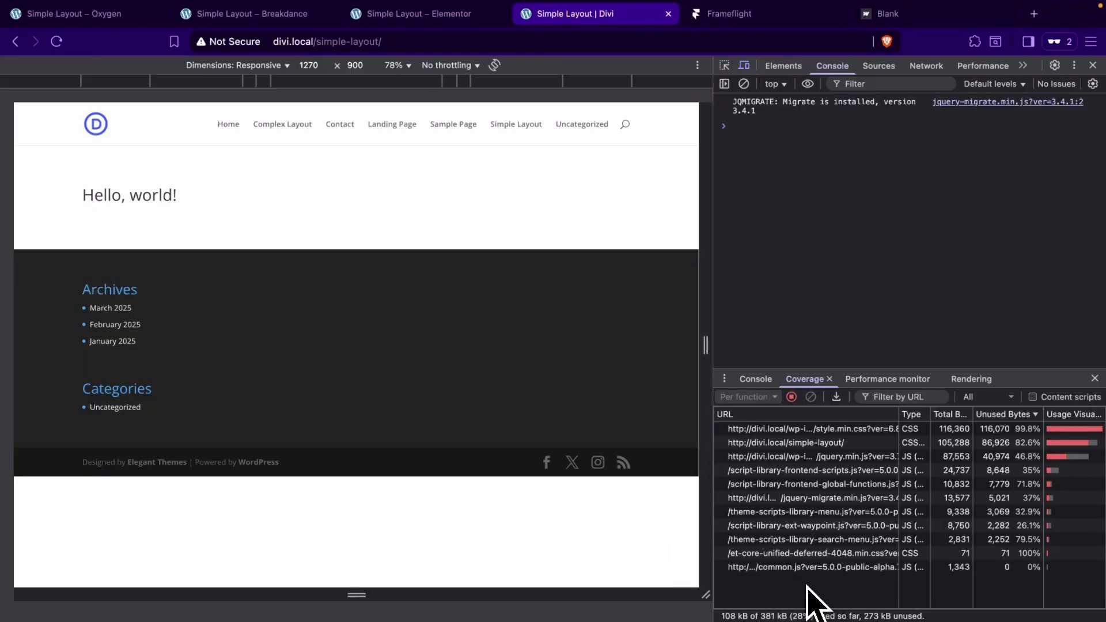
pyautogui.hotkey('ctrl', 'Tab')
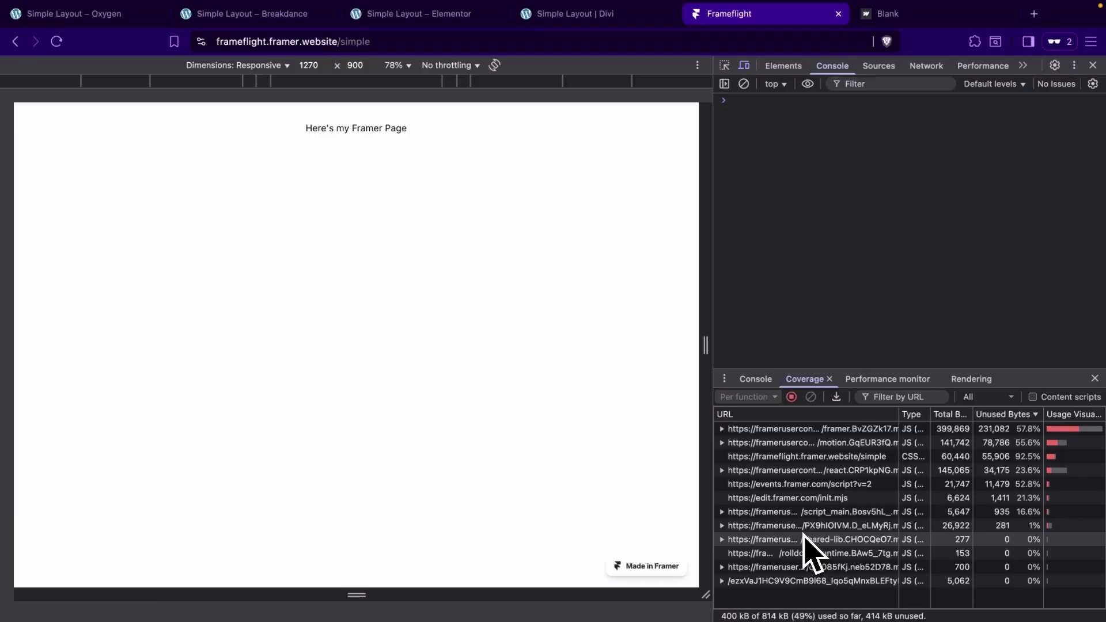
pyautogui.hotkey('ctrl', 'Tab')
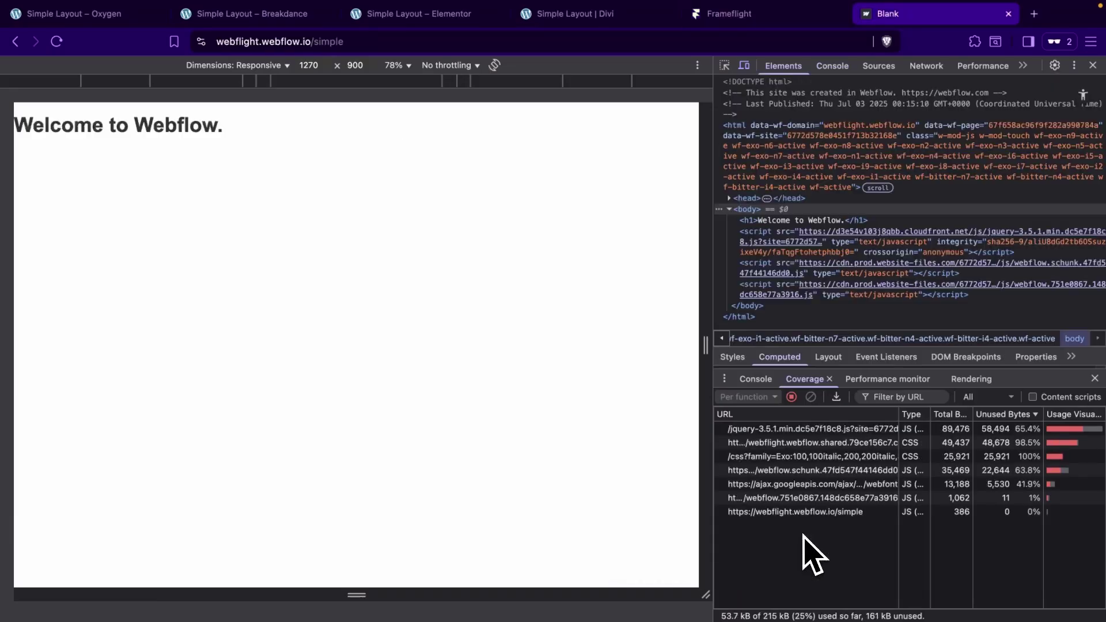
pyautogui.hotkey('ctrl', 'r')
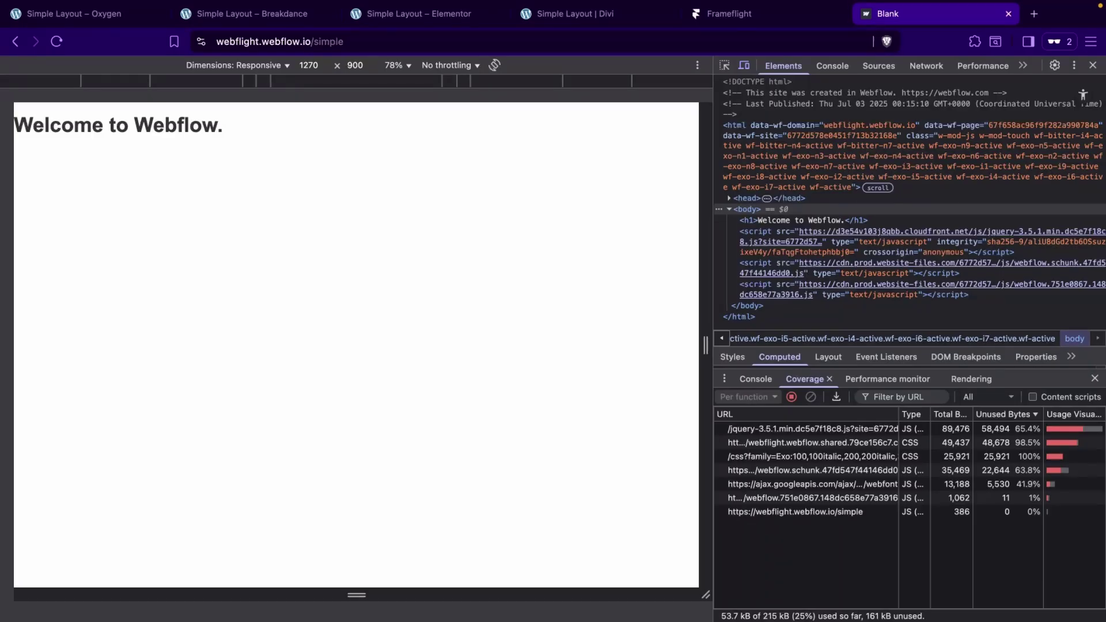
pyautogui.hotkey('ctrl', 'Right')
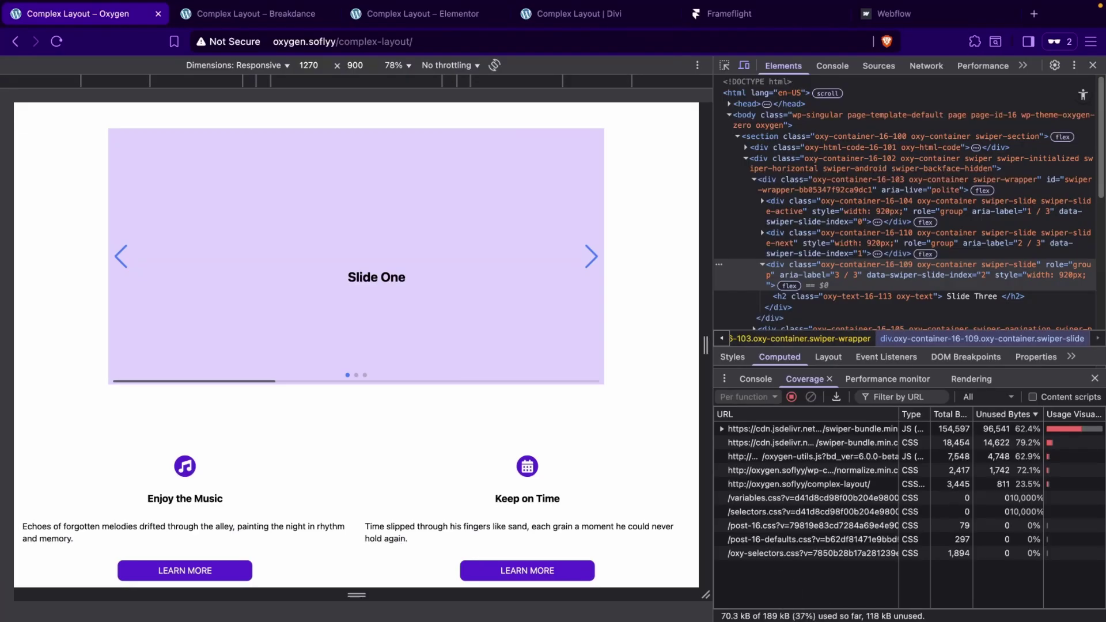
# Step through the Breakdance and Elementor complex pages, then reload Divi's to refresh coverage.
pyautogui.hotkey('ctrl', 'Tab')
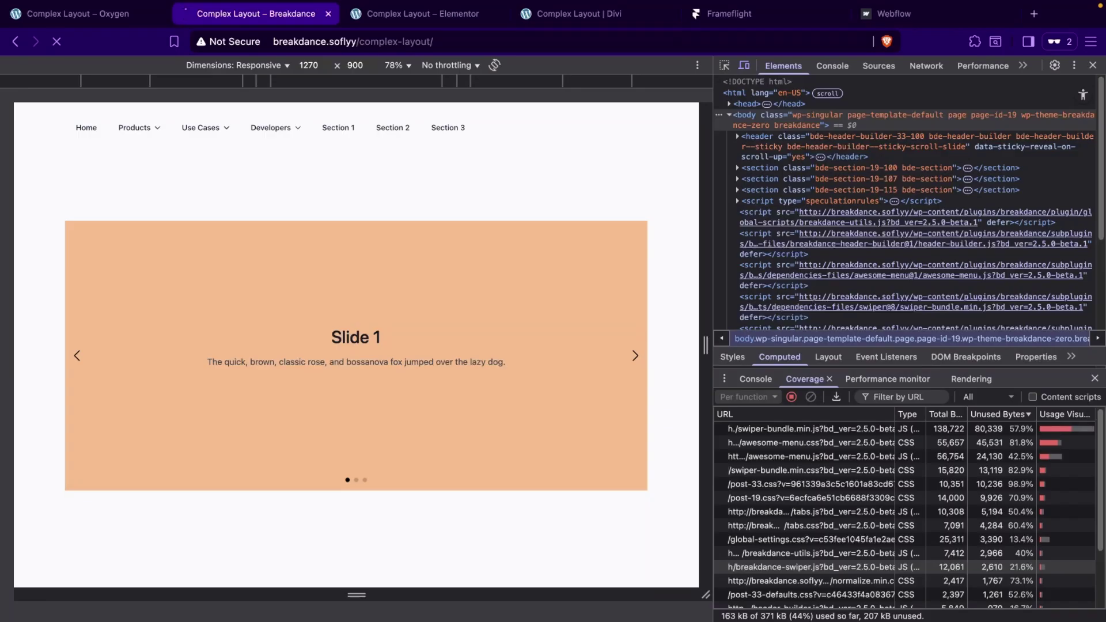
pyautogui.scroll(-3, 904, 513)
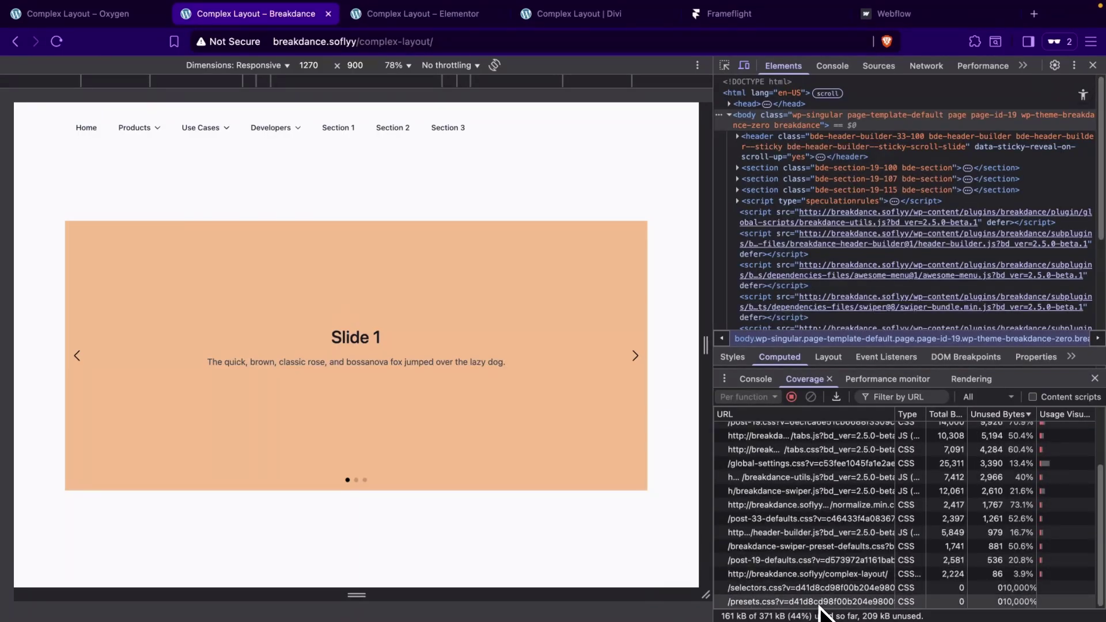
pyautogui.hotkey('ctrl', 'Tab')
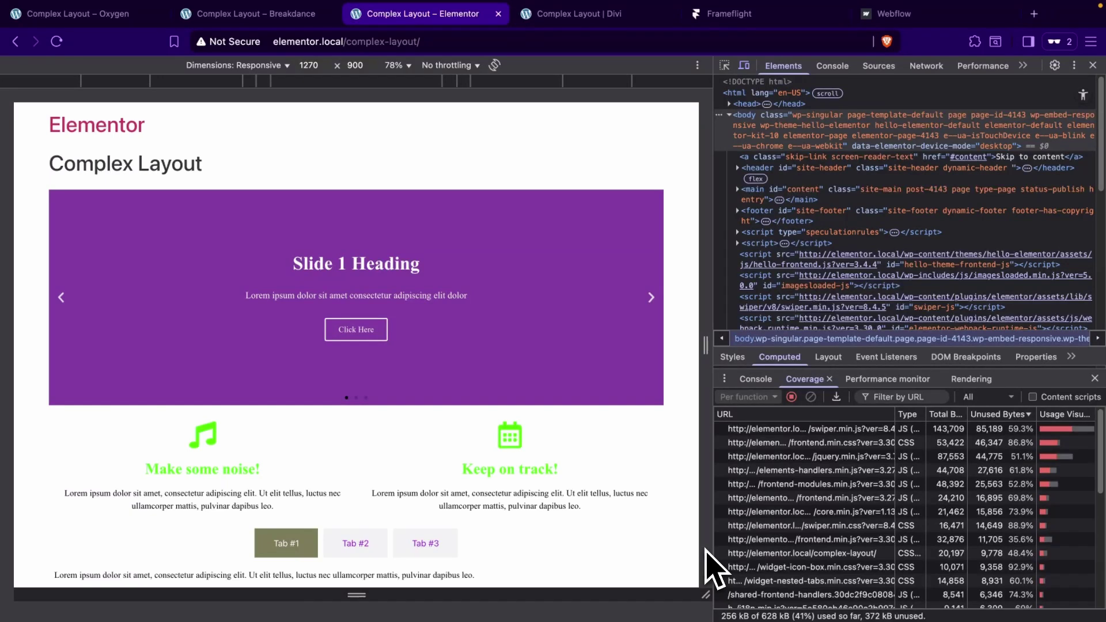
pyautogui.hotkey('ctrl', 'Tab')
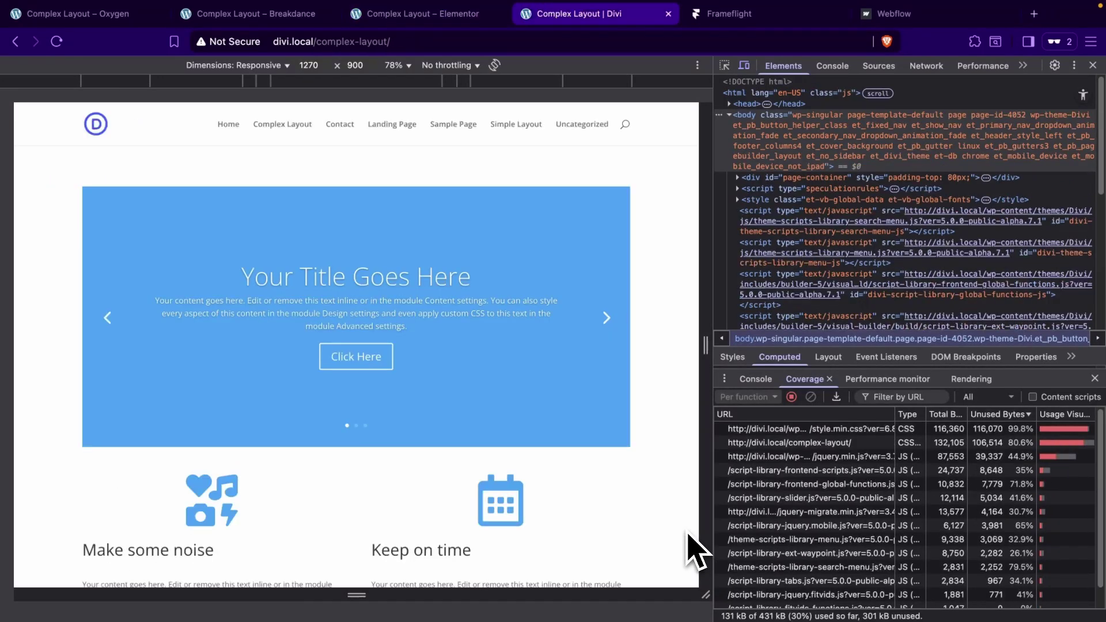
pyautogui.hotkey('ctrl', 'r')
# Move on to the Framer and Webflow complex pages, reloading Webflow for fresh coverage.
pyautogui.hotkey('ctrl', 'Tab')
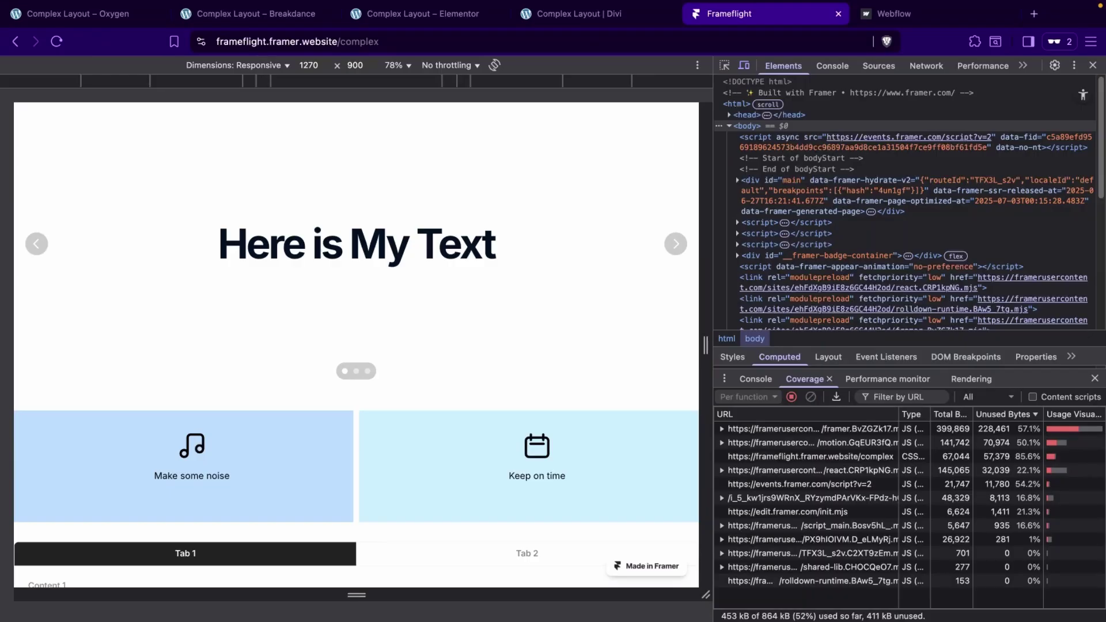
pyautogui.hotkey('ctrl', 'Tab')
pyautogui.hotkey('ctrl', 'r')
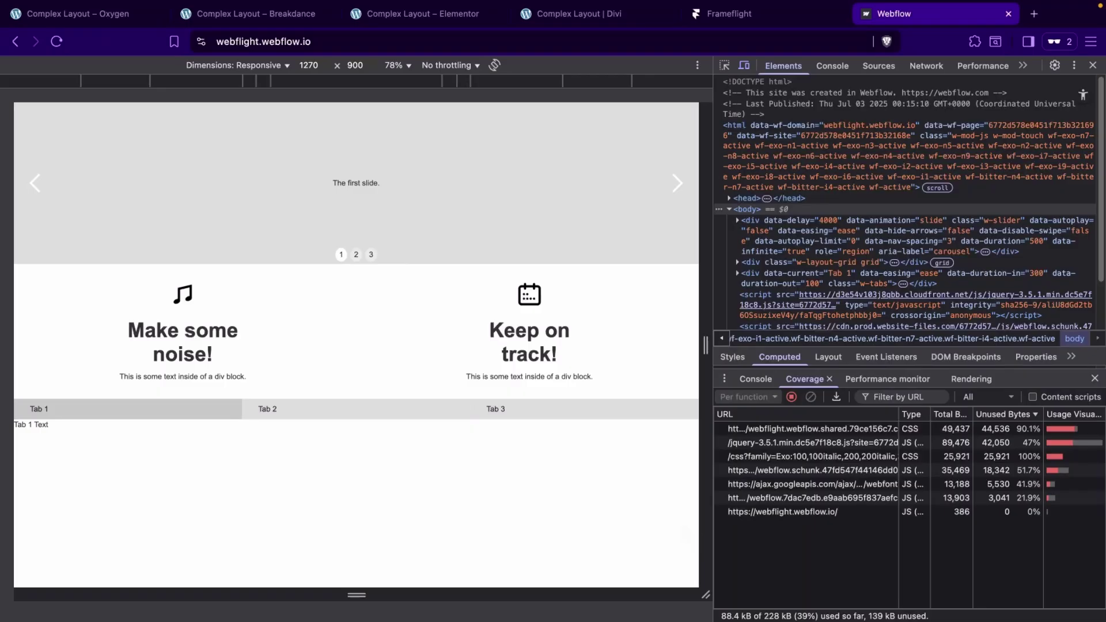